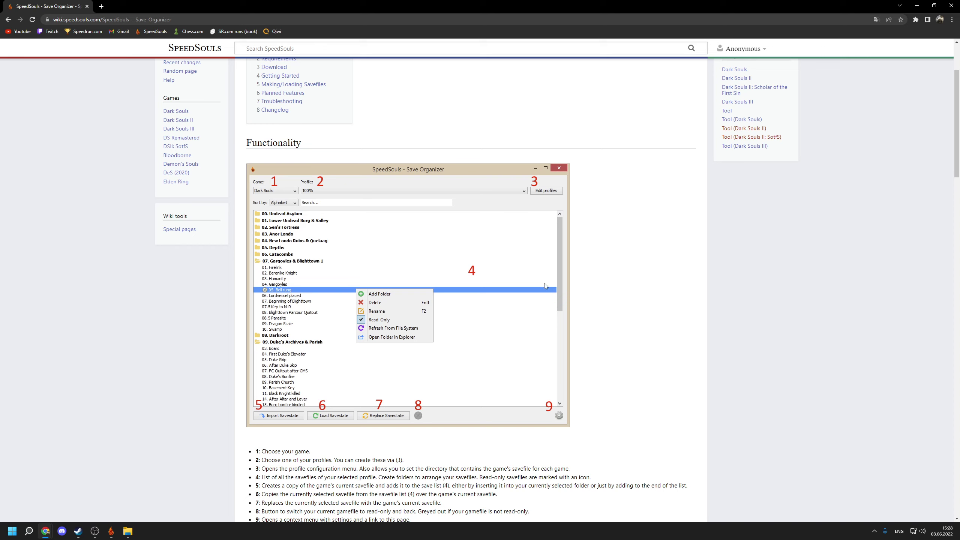
Step: Minimize the browser, launch Elden Ring from the desktop, and switch to the SpeedSouls Save Organizer
click(916, 5)
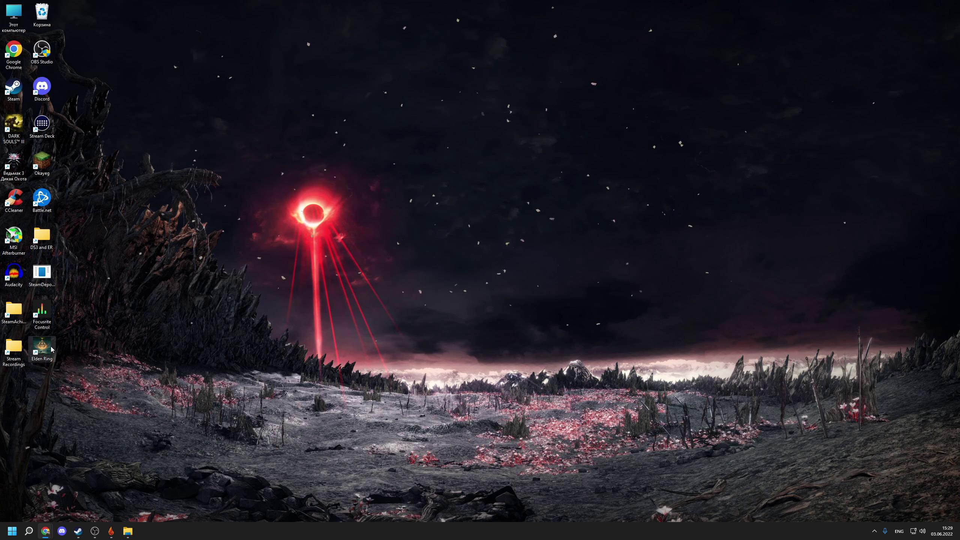
double_click(51, 347)
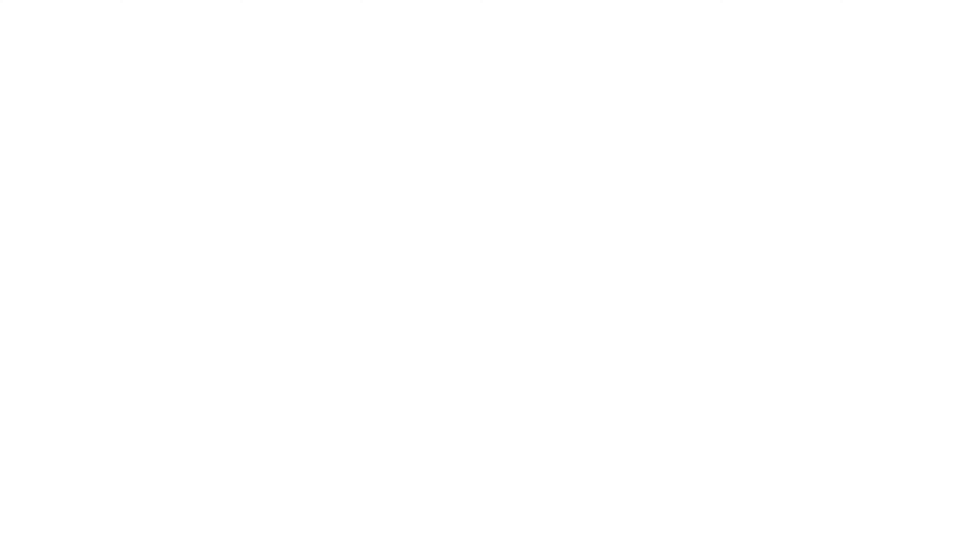
key(alt+Tab)
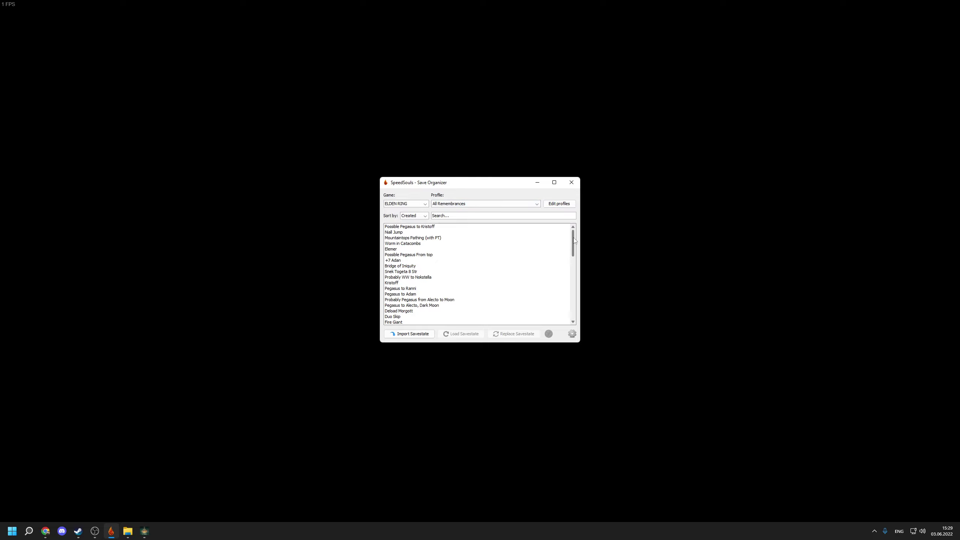
Step: Choose ELDEN RING as the organizer's game, then return to Elden Ring and open its title menu
mouse_move(574, 240)
mouse_down()
mouse_move(572, 308)
mouse_move(574, 233)
mouse_up()
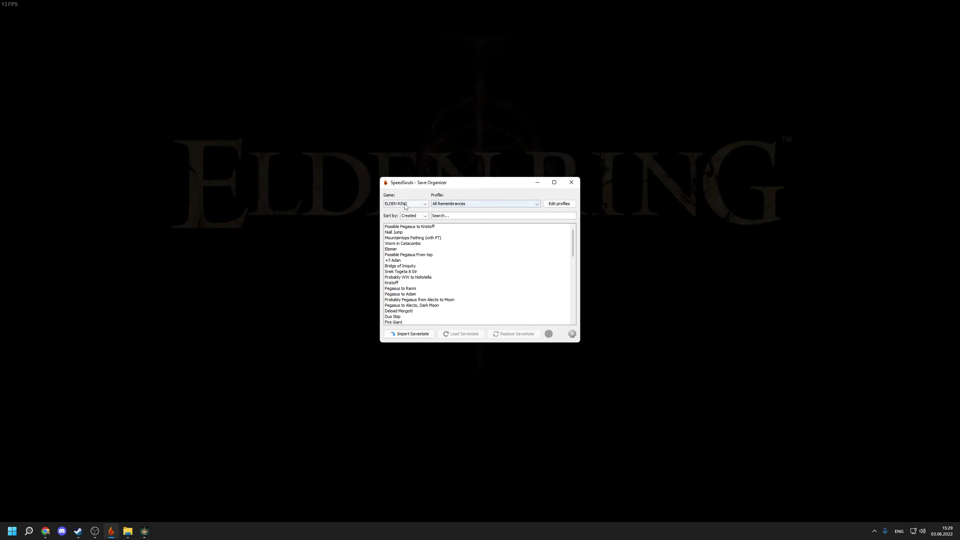
click(405, 204)
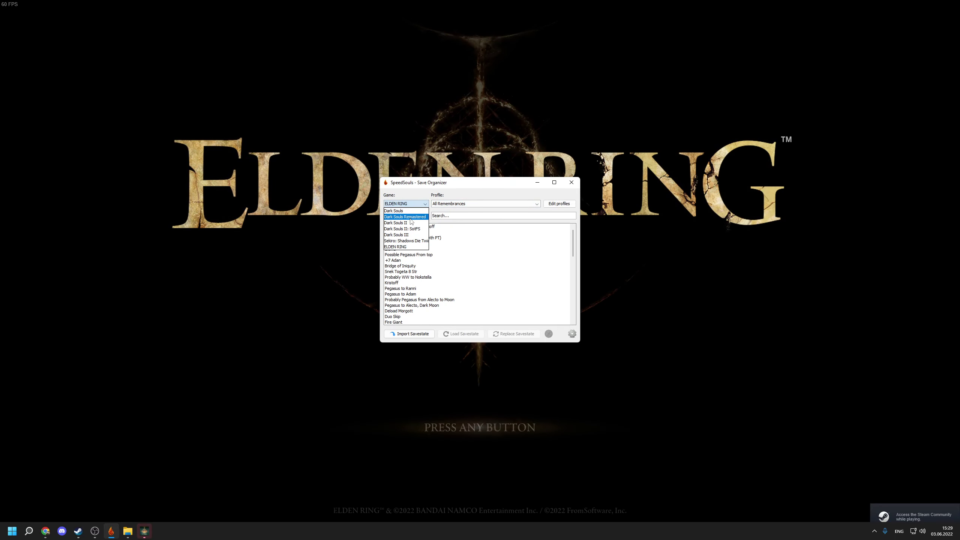
click(408, 247)
click(352, 240)
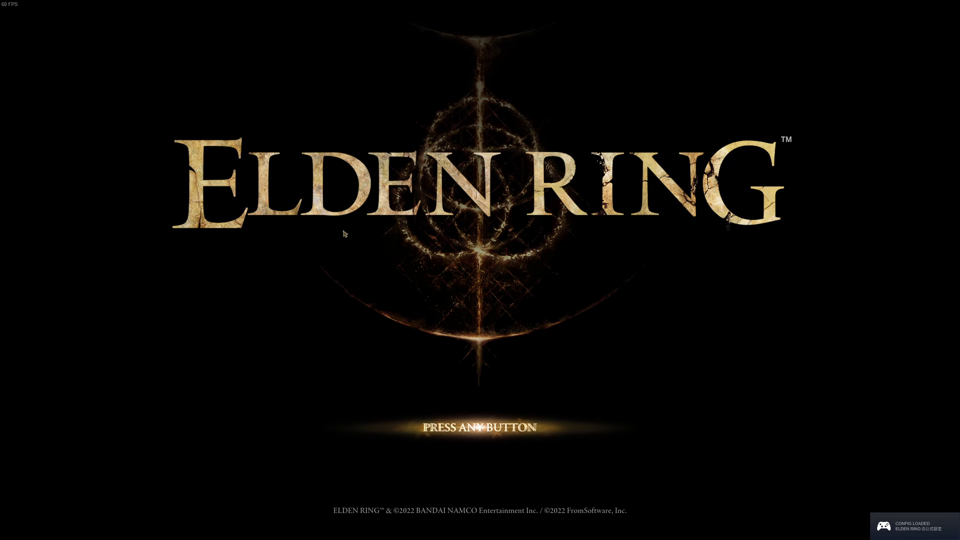
key(e)
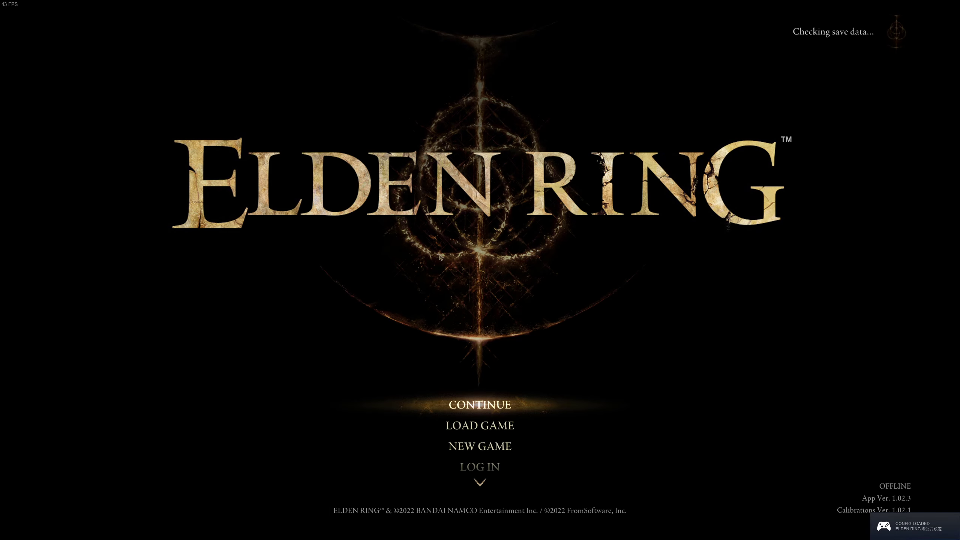
Step: Load the savestate "Possible Pegasus to Kristoff" in the Save Organizer and continue the game from it
key(alt+Tab)
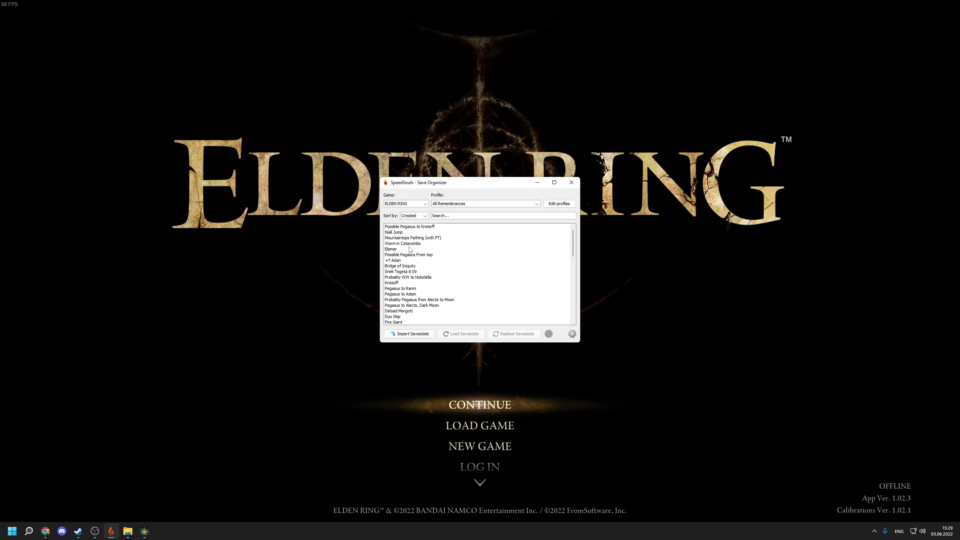
click(406, 227)
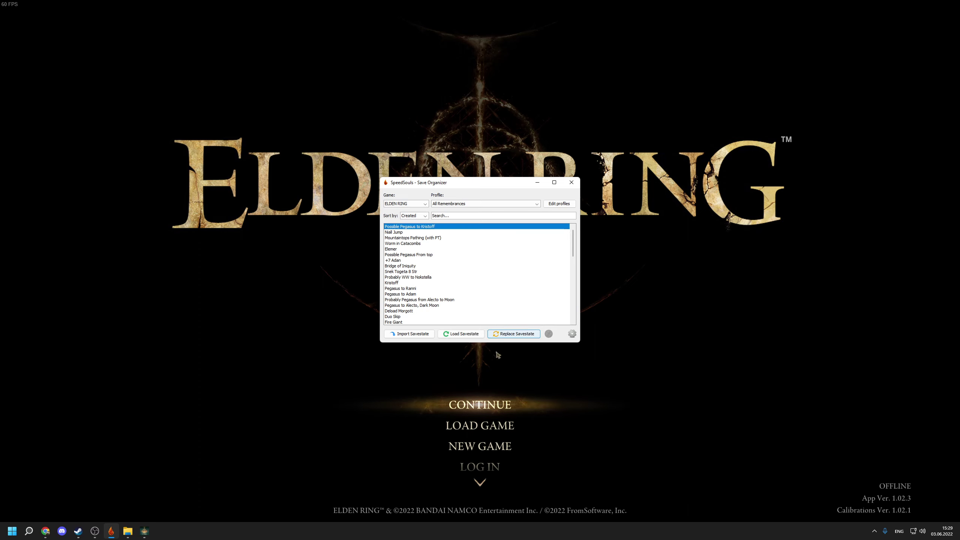
click(461, 334)
click(248, 215)
key(e)
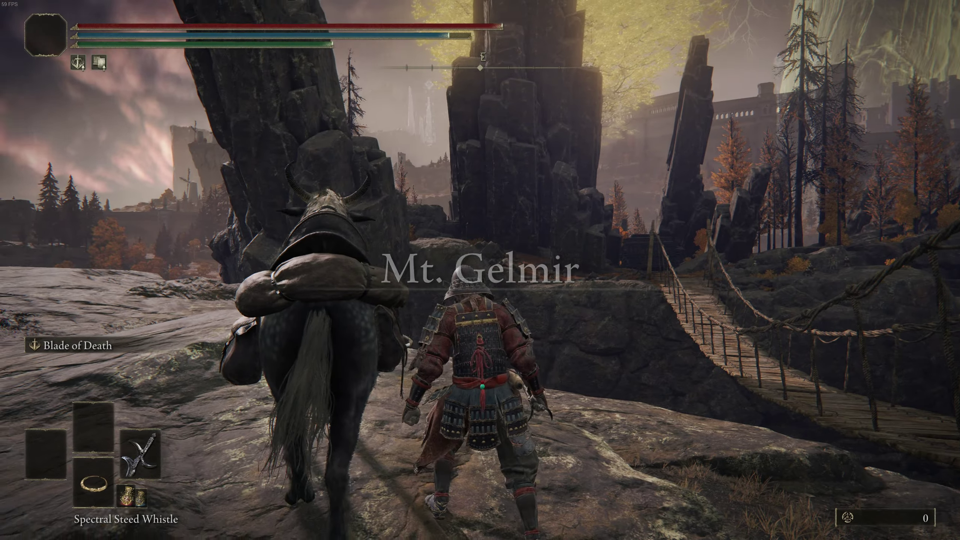
Step: Move the character beside the steed, switch to the Flask of Cerulean Tears, and drink one charge
key(w)
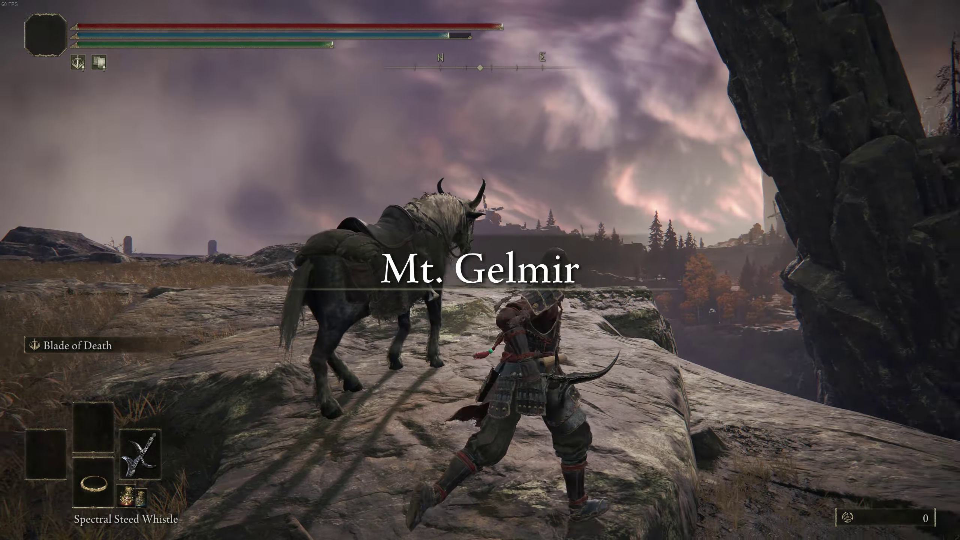
key(Down)
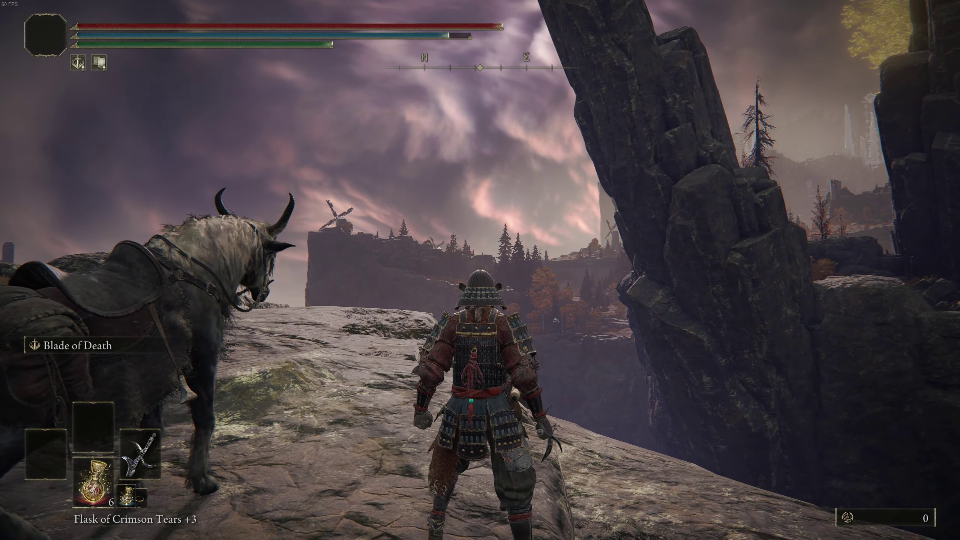
key(Down)
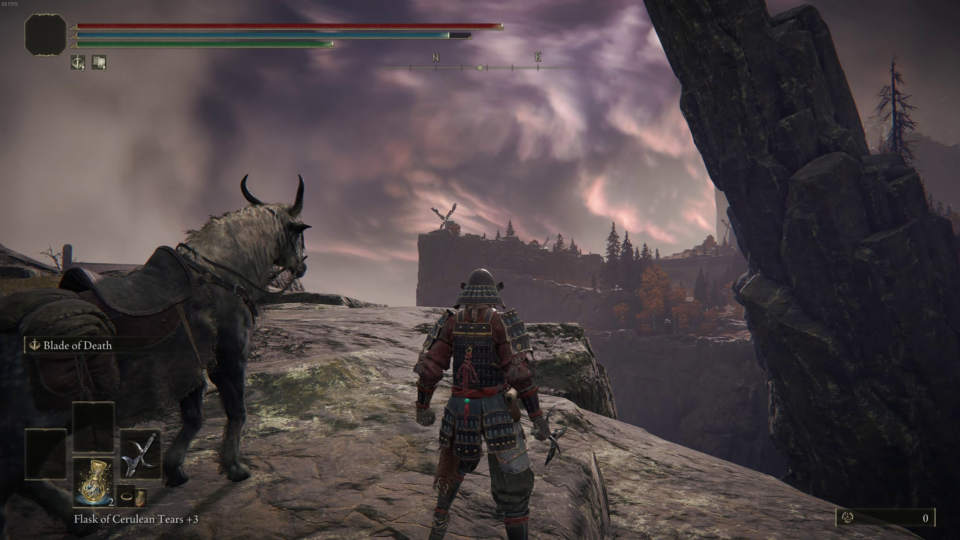
key(r)
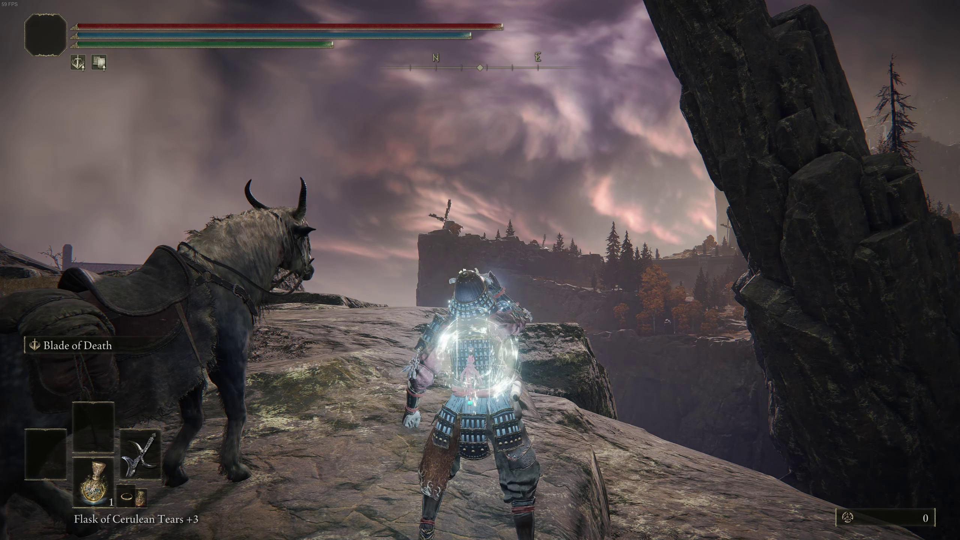
Step: Save the game and quit to the title menu
key(Escape)
key(e)
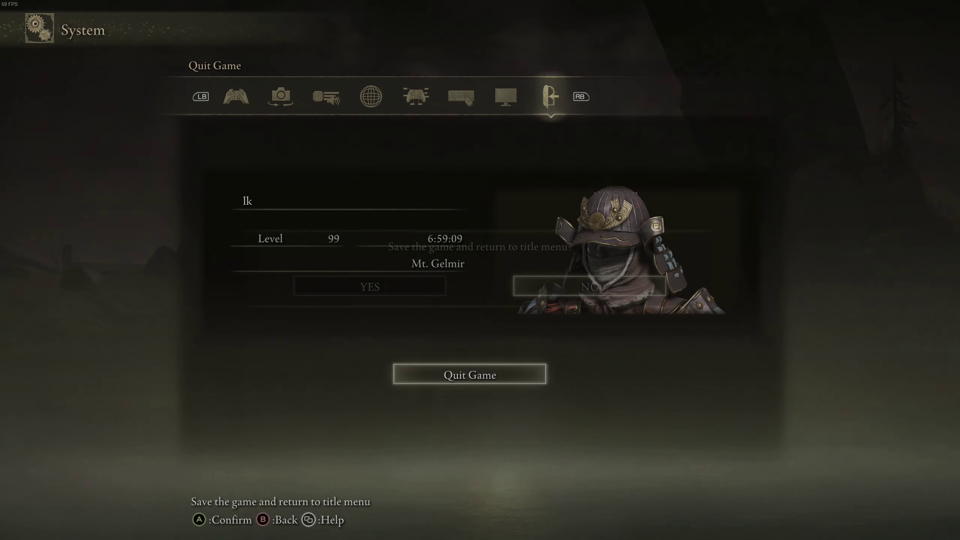
key(e)
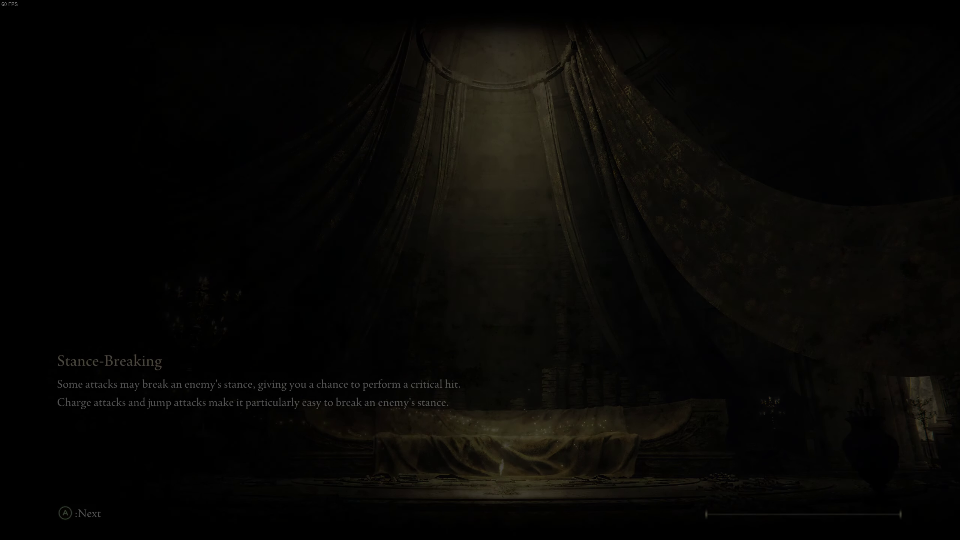
Step: Reload the savestate "Possible Pegasus to Kristoff" in the Save Organizer and continue the game
key(alt+Tab)
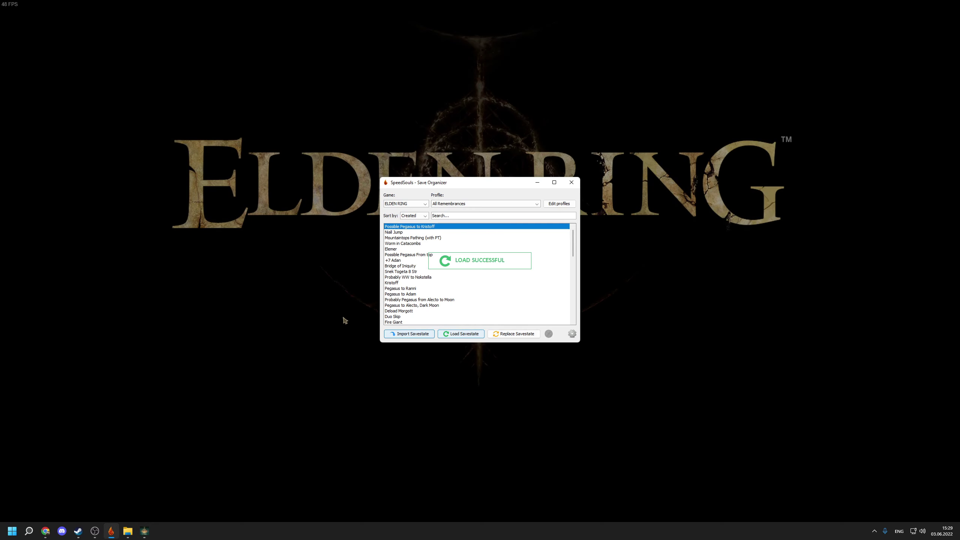
key(e)
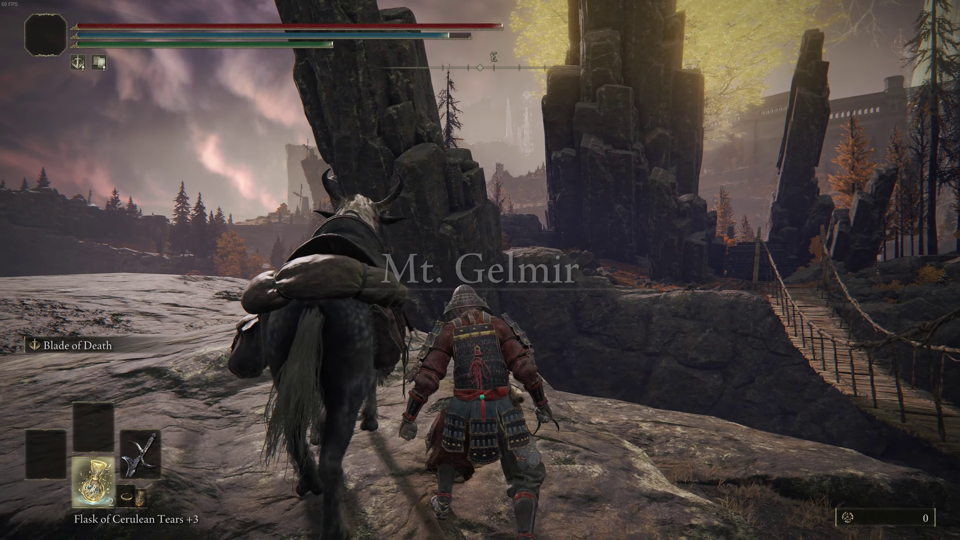
Step: Run away from the steed to the cliff edge in Mt. Gelmir, using up the Flask of Cerulean Tears on the way
key(s)
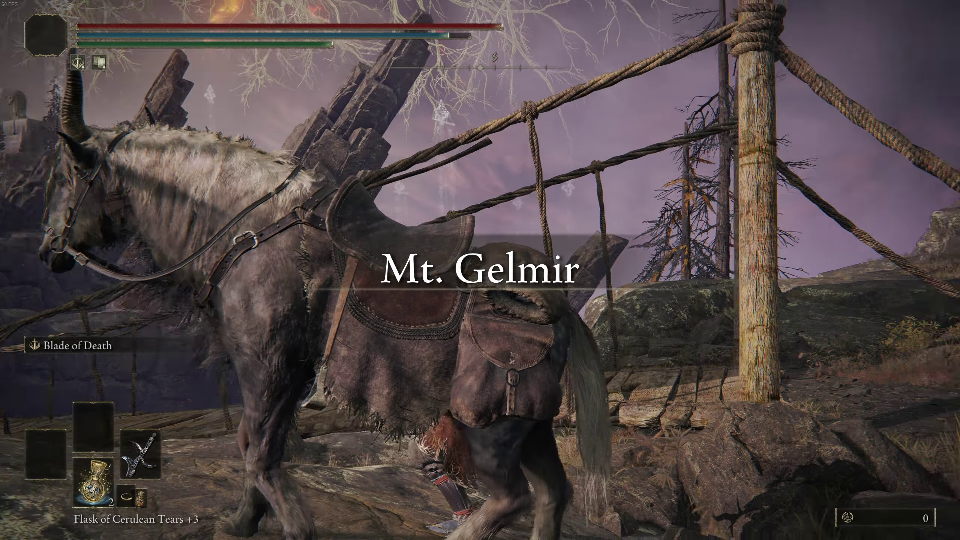
key(k)
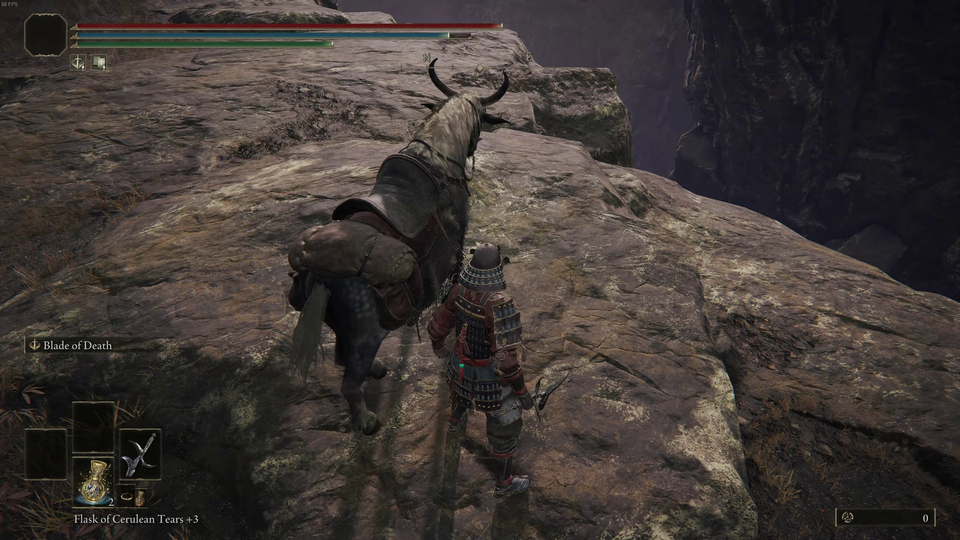
key(i)
key(w)
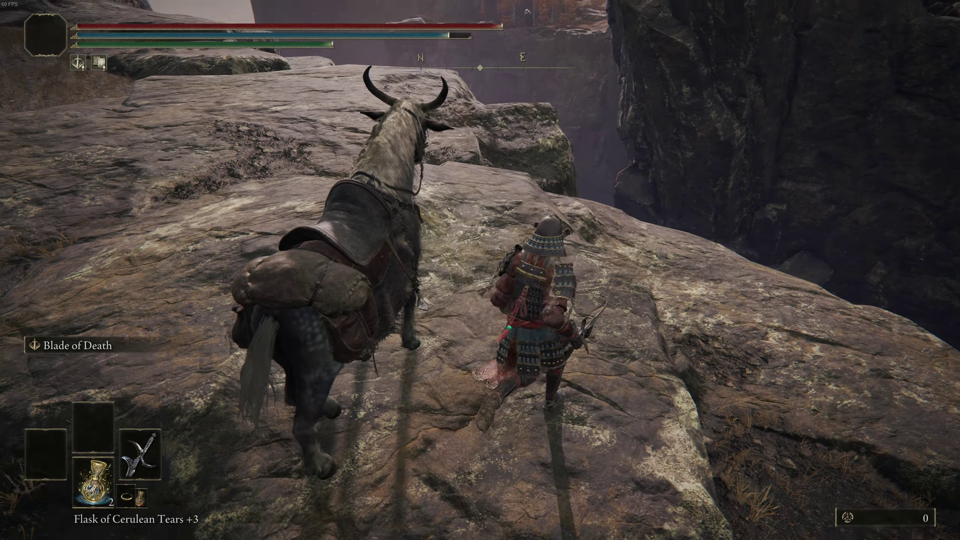
key(j)
key(w)
key(i)
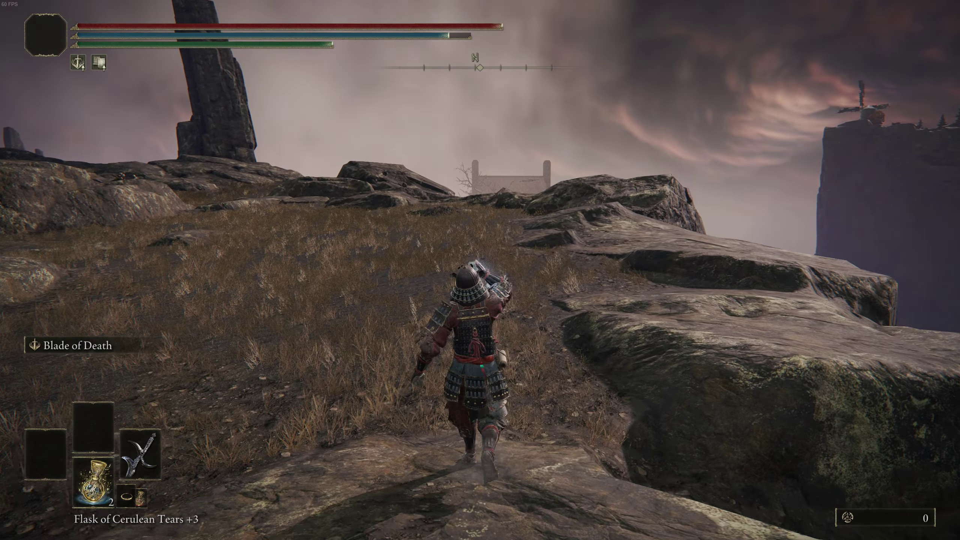
key(w)
key(k)
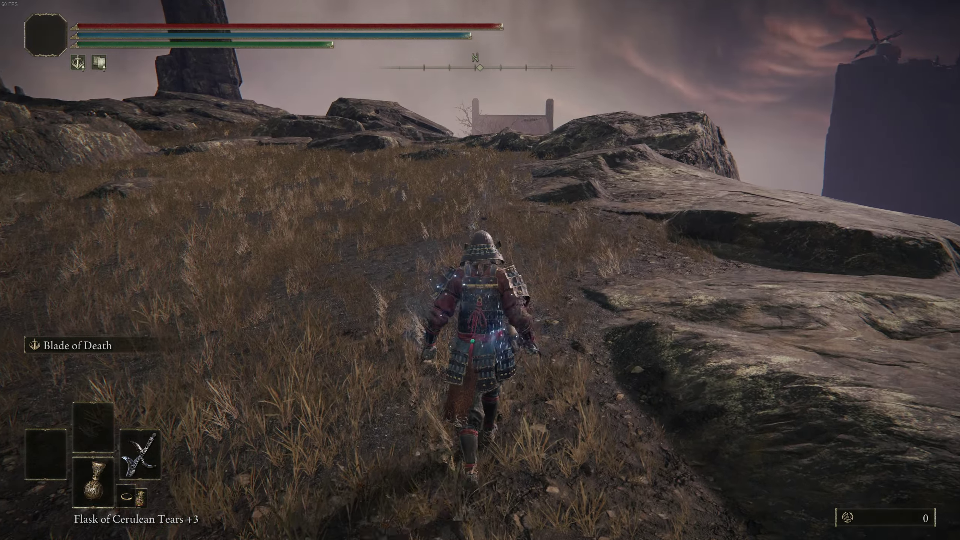
key(l)
key(w)
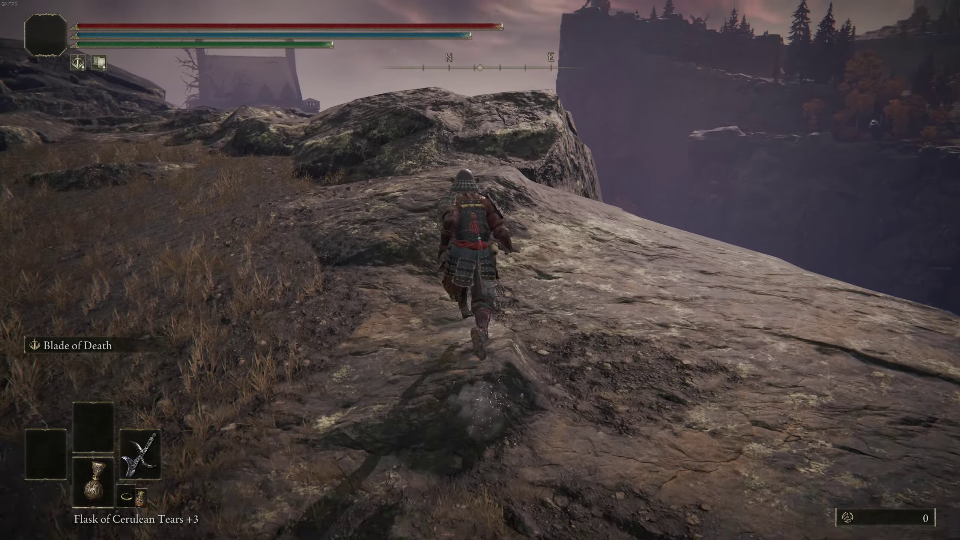
key(i)
key(f)
key(k)
key(l)
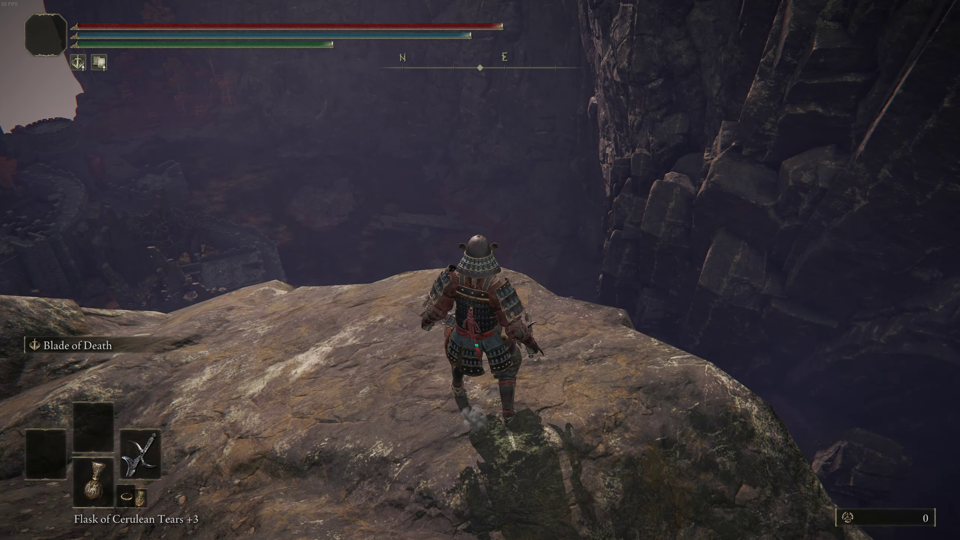
Step: Quit the game through the system settings, saving the character's new position and returning to the title menu
key(Escape)
key(Up)
key(e)
key(z)
key(e)
key(Left)
key(e)
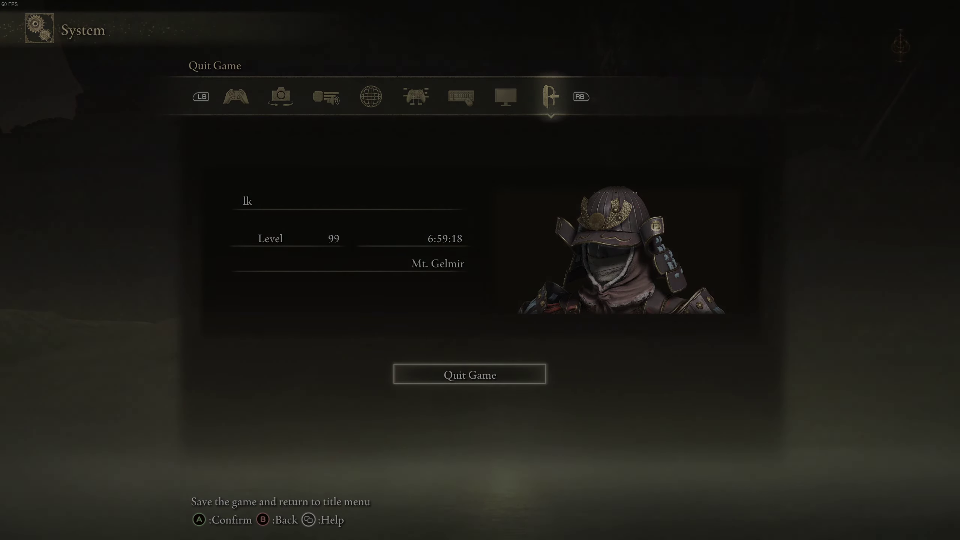
Step: Import the current game save as a new savestate in the Save Organizer's All Remembrances profile
key(alt+Tab)
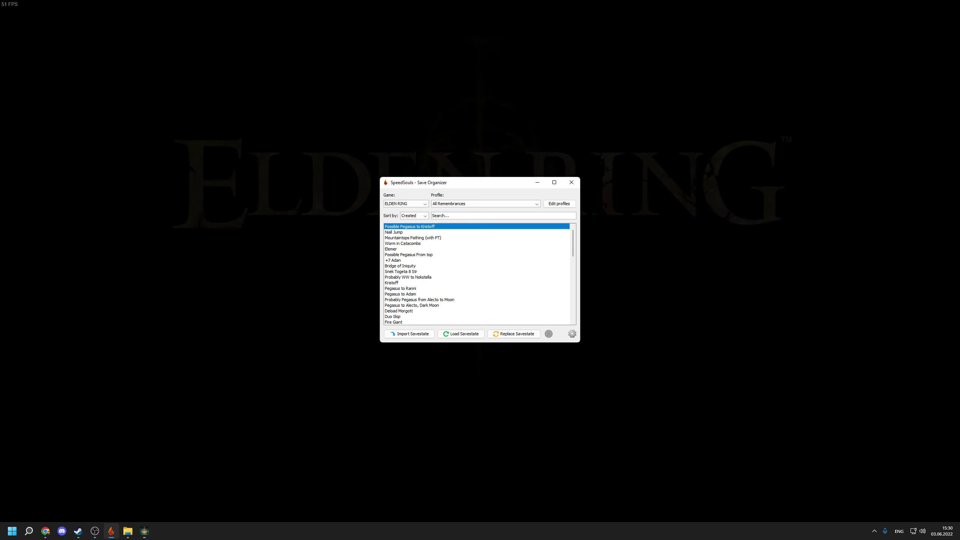
click(414, 335)
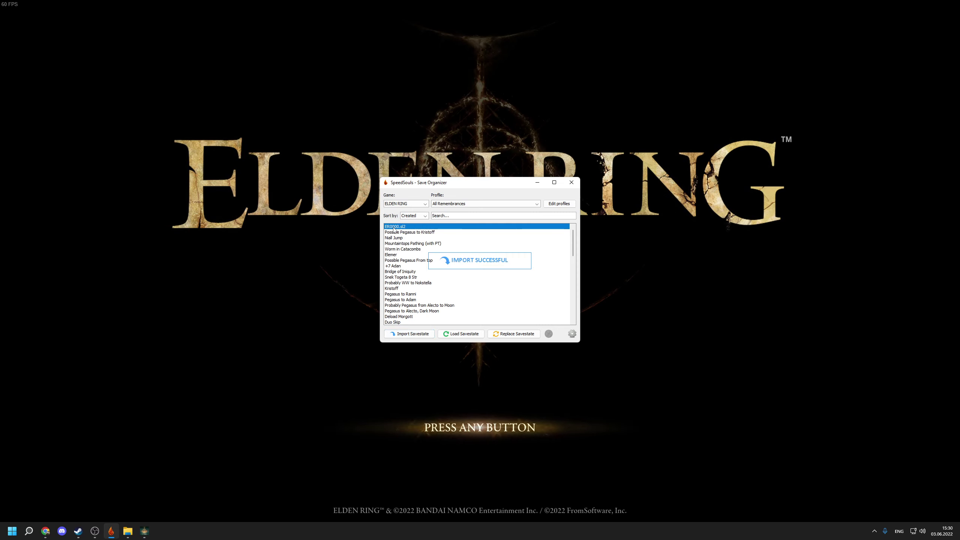
Step: Review the ELDEN RING profile configuration, including the savefile location and profiles directory, and close it
click(572, 333)
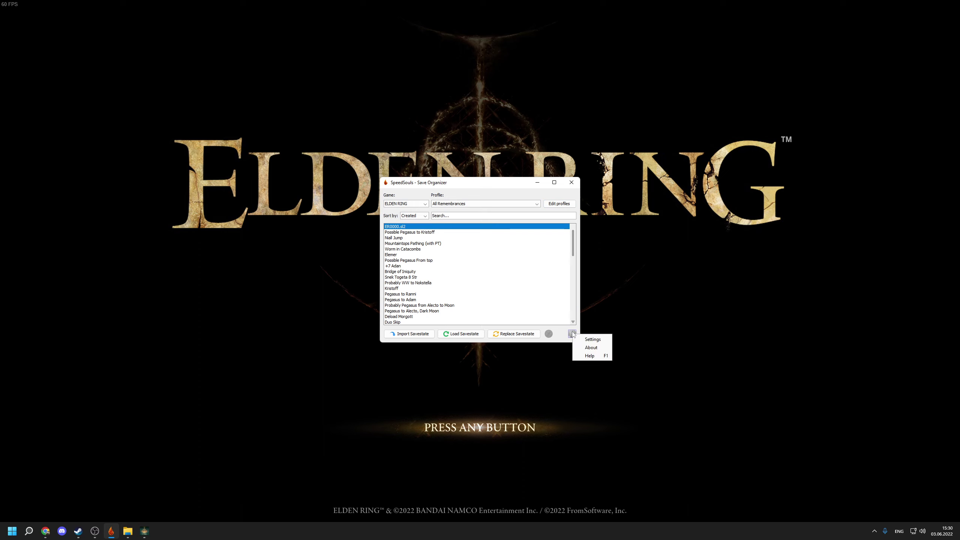
click(591, 339)
click(550, 204)
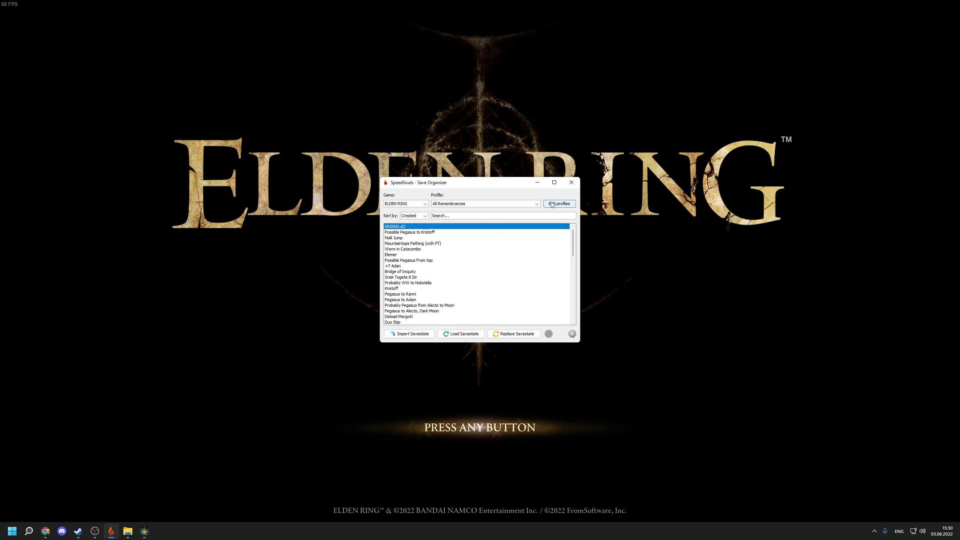
click(557, 204)
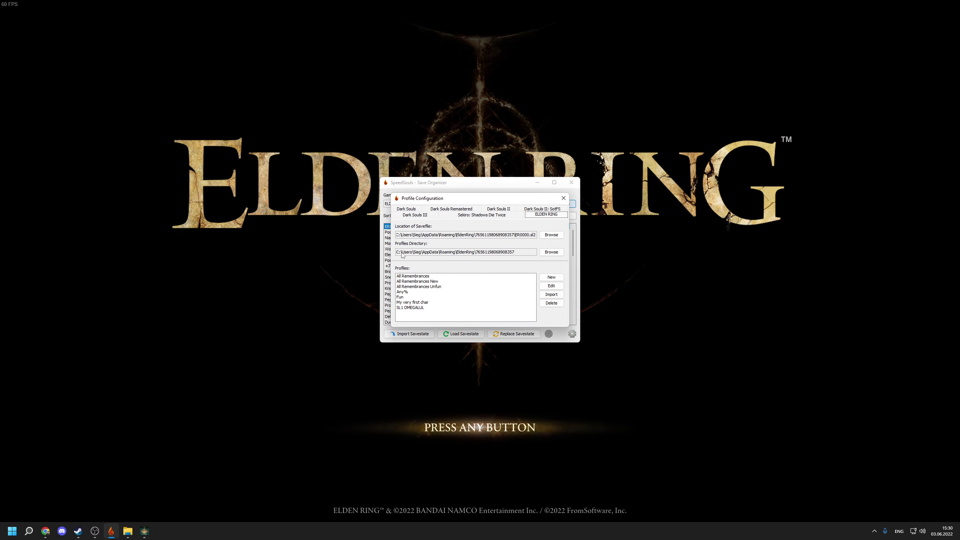
click(564, 199)
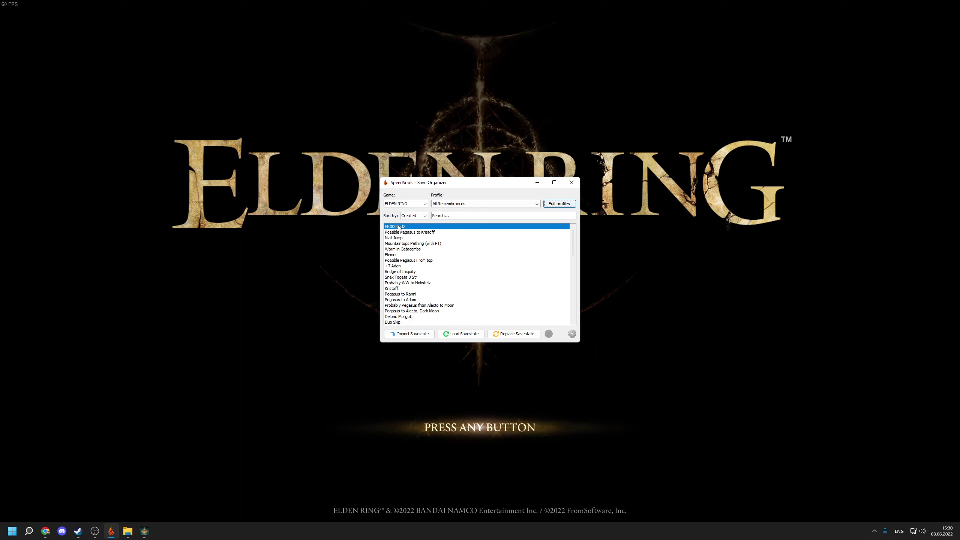
Step: Rename the imported ER0000.sl2 savestate to "Test Savefile"
double_click(399, 227)
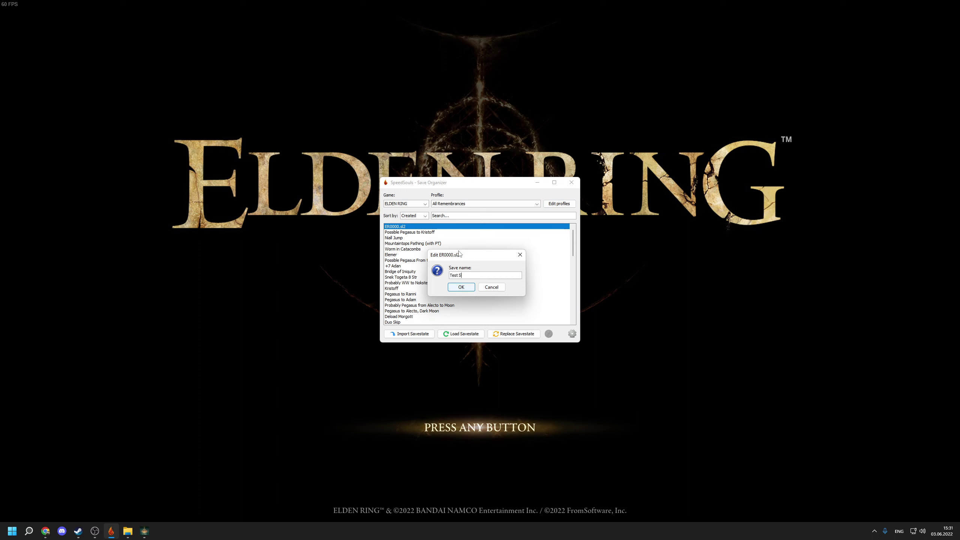
text(Test Savefile)
key(Return)
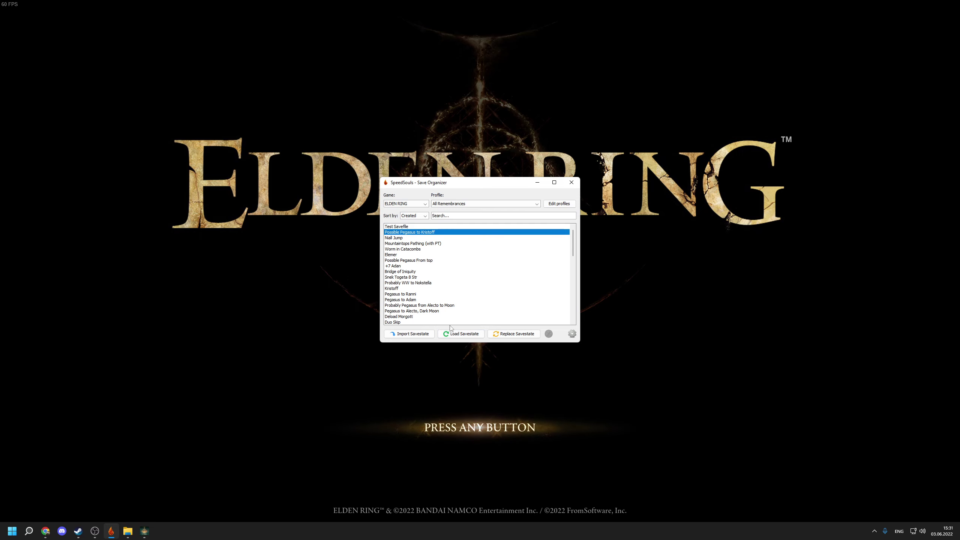
Step: Load the savestate "Possible Pegasus to Kristoff" again and return to Elden Ring to continue from it
click(461, 333)
click(242, 261)
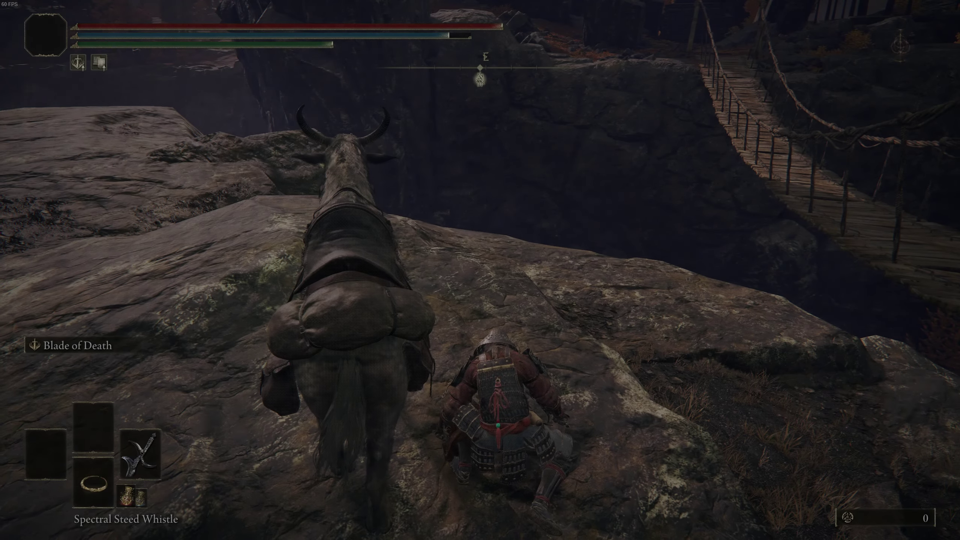
Step: Save the game and quit to the title menu from the System settings
key(space)
key(Escape)
key(Up)
key(e)
key(z)
key(e)
key(Left)
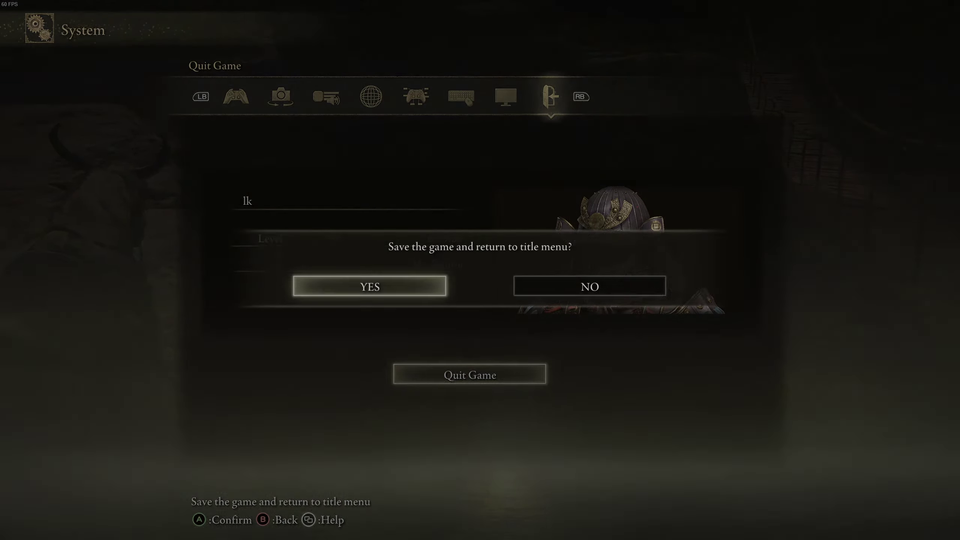
key(e)
Step: Load the savestate "Test Savefile" in the Save Organizer and return to Elden Ring to continue from it
key(alt+Tab)
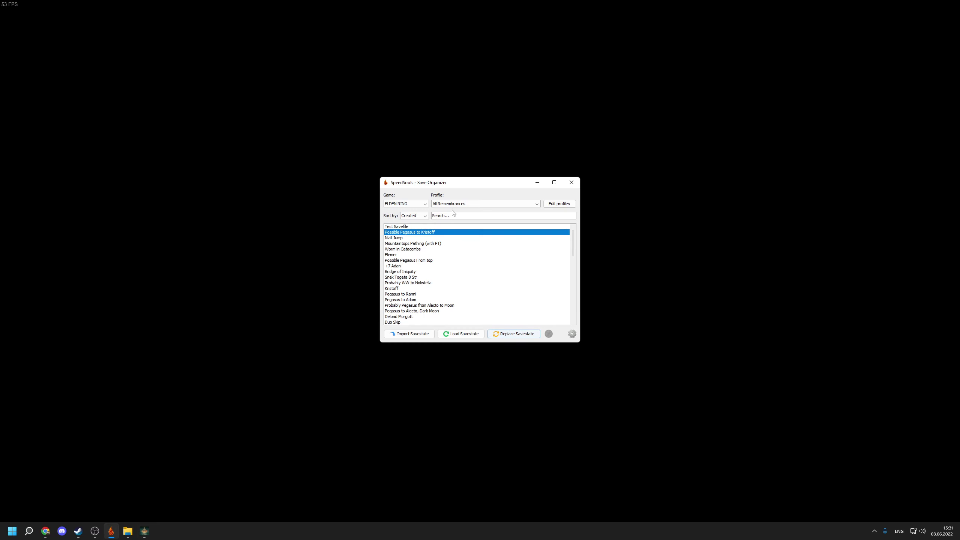
click(405, 226)
click(464, 335)
click(242, 255)
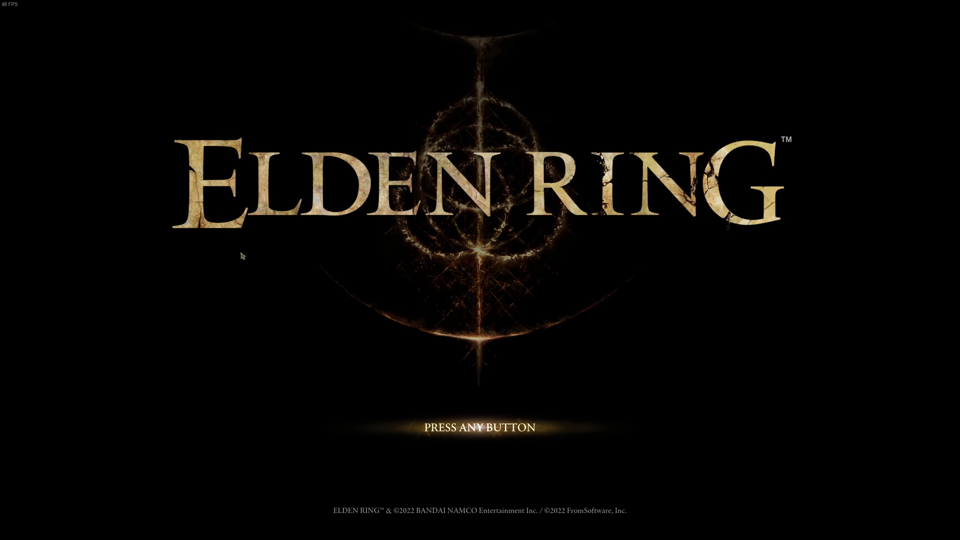
key(Return)
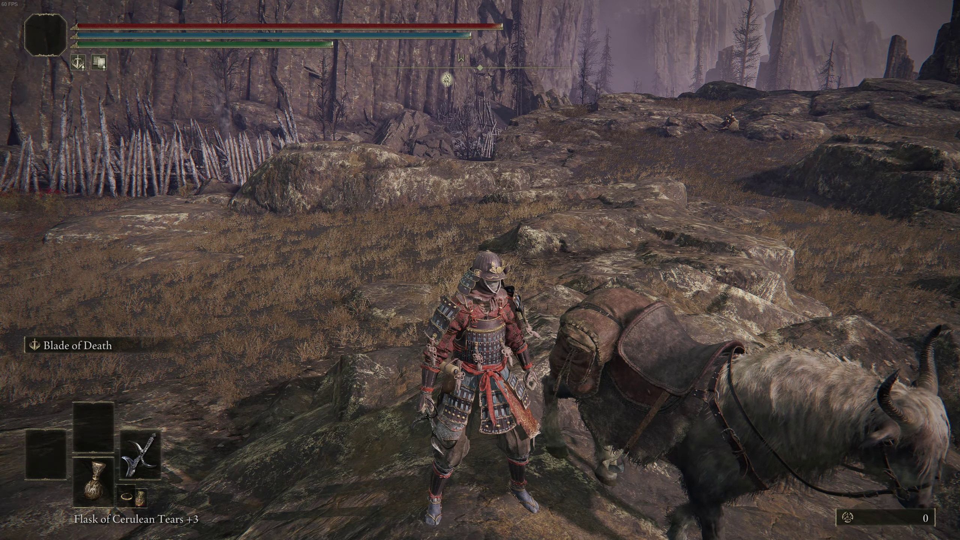
Step: Walk the character around the rocky cliff edge and switch the quick item to the Spectral Steed Whistle
key(w)
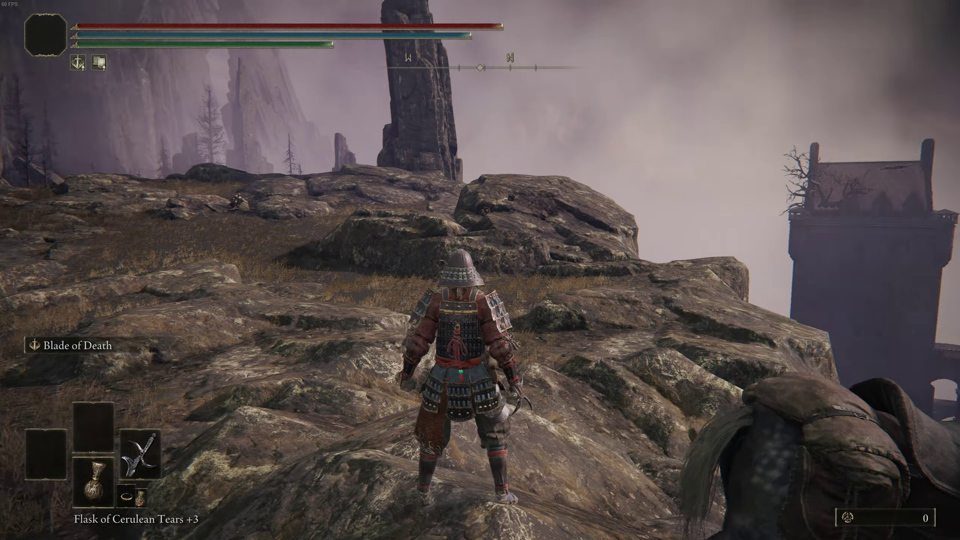
key(w)
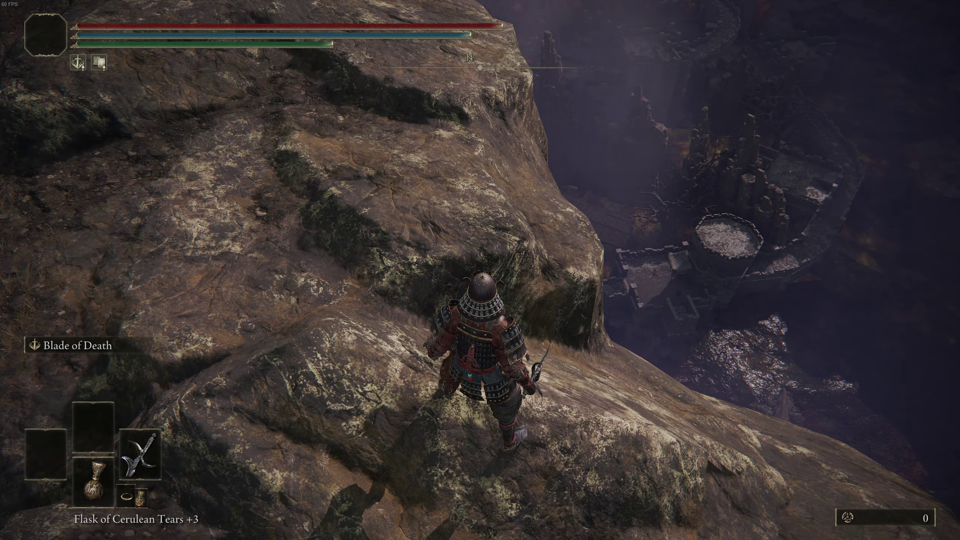
key(d)
key(s)
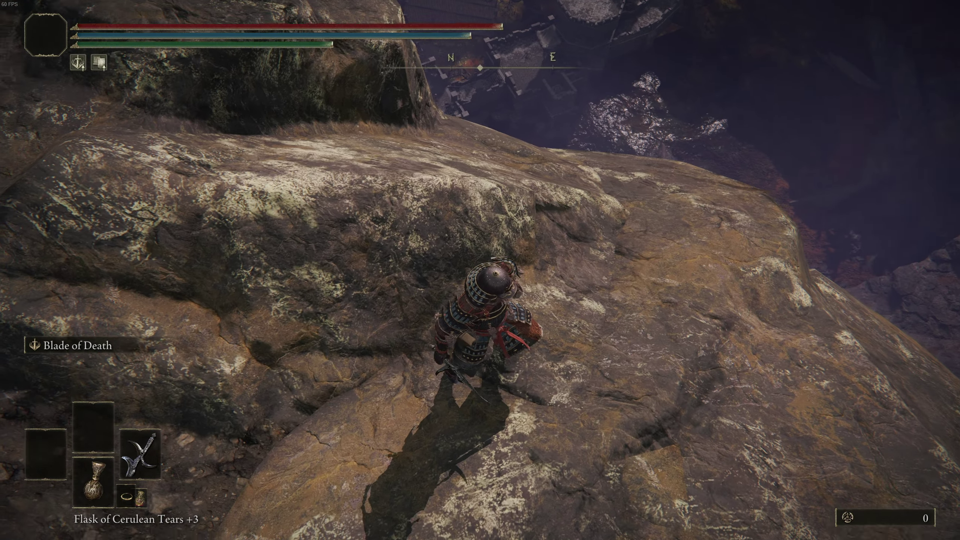
key(w)
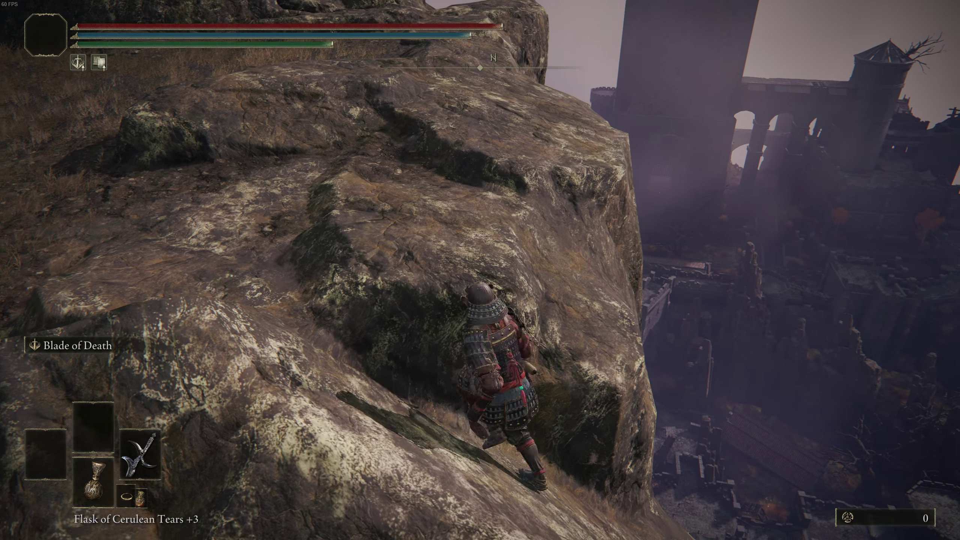
key(w)
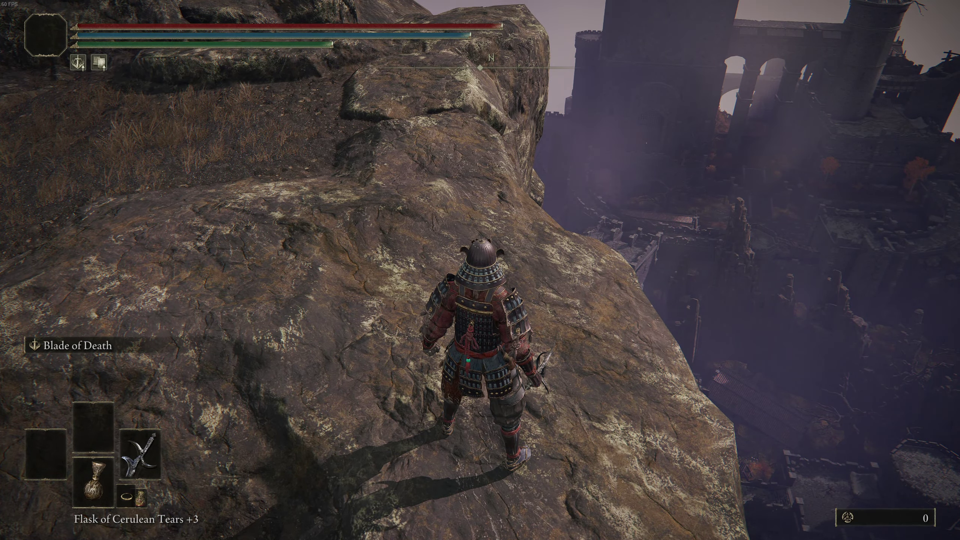
key(w)
key(Down)
key(Escape)
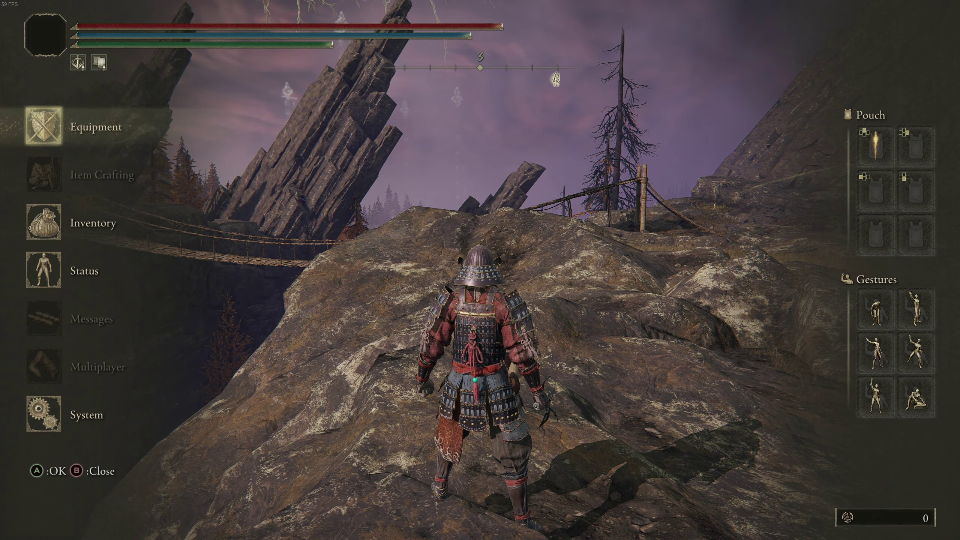
key(Escape)
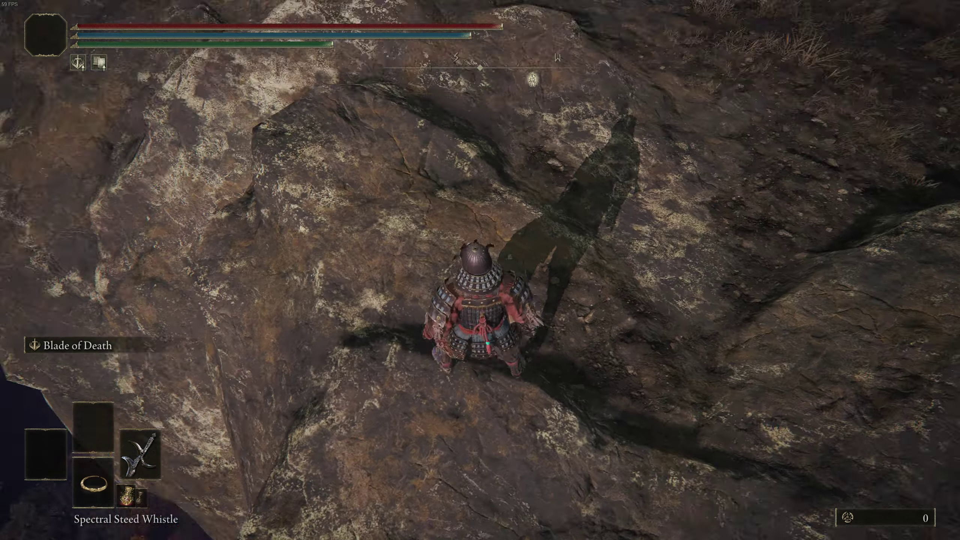
Step: Switch to File Explorer and open the Practice Tool folder inside Dark Souls 3 Important Files on drive D
key(alt+Tab)
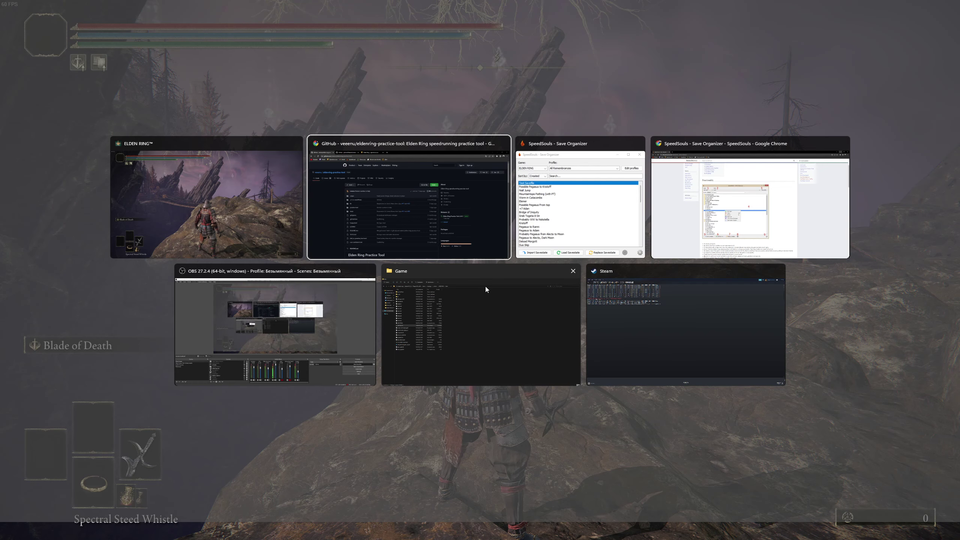
key(alt+Tab)
key(alt+Tab)
key(alt+Tab)
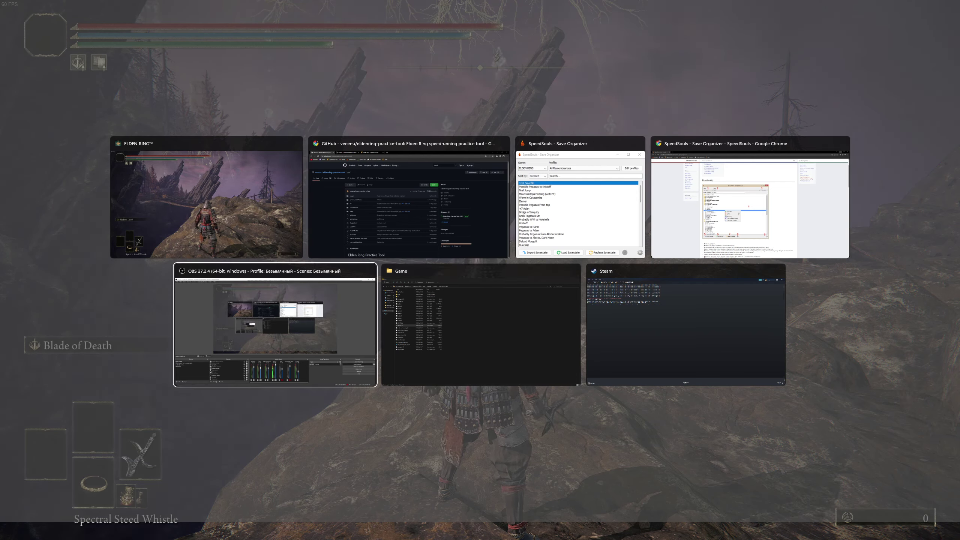
key(alt+Tab)
click(90, 39)
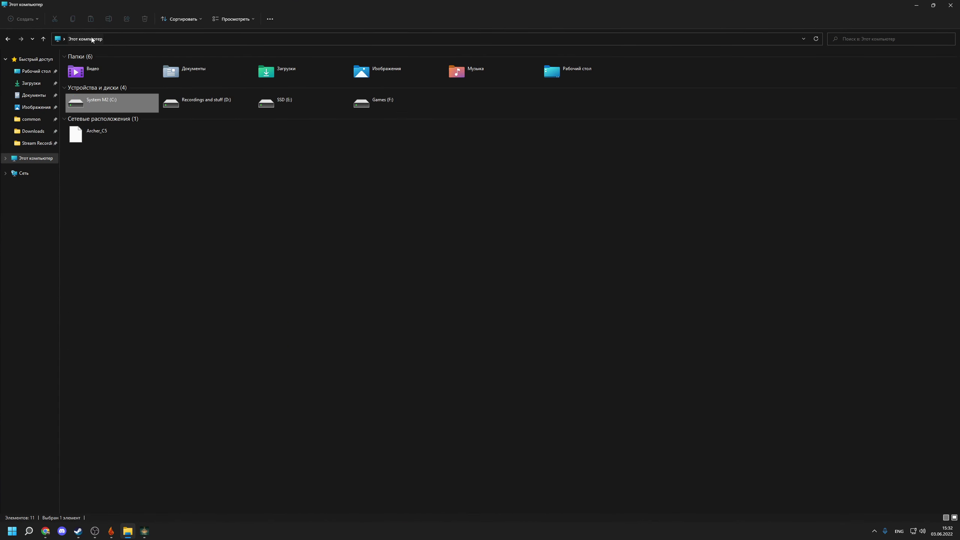
double_click(220, 107)
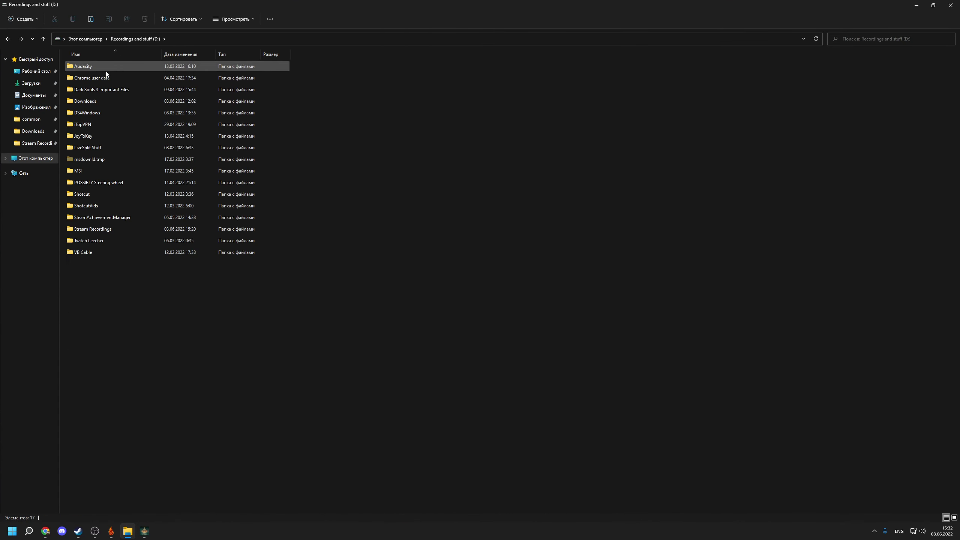
double_click(99, 89)
double_click(94, 128)
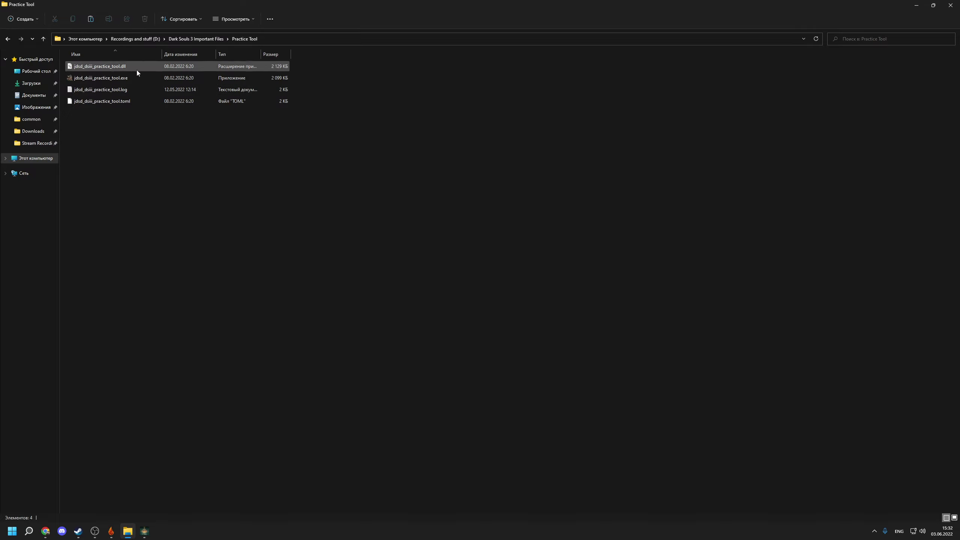
Step: Run jdsd_dsiii_practice_tool.exe, allowing it past the SmartScreen warning, and return to Elden Ring
double_click(112, 81)
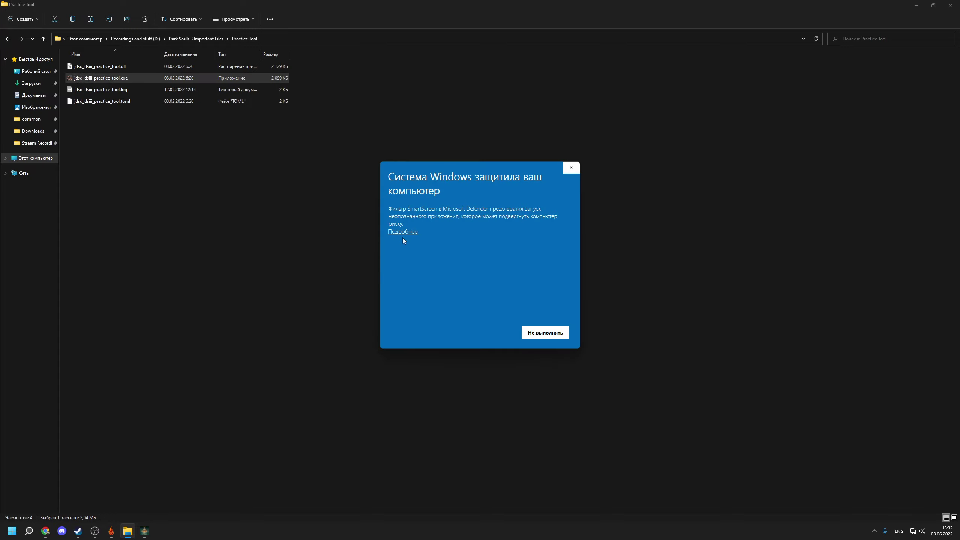
click(403, 233)
click(477, 333)
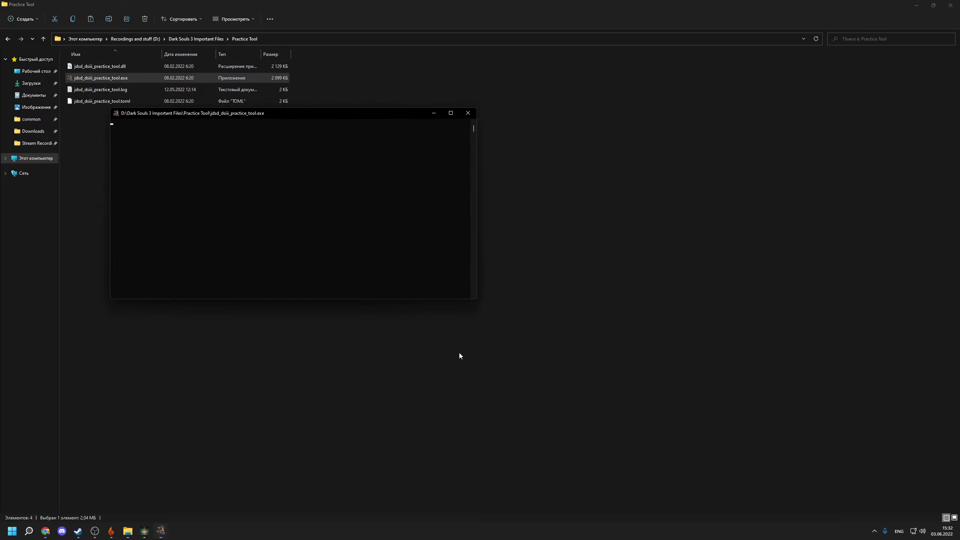
click(144, 531)
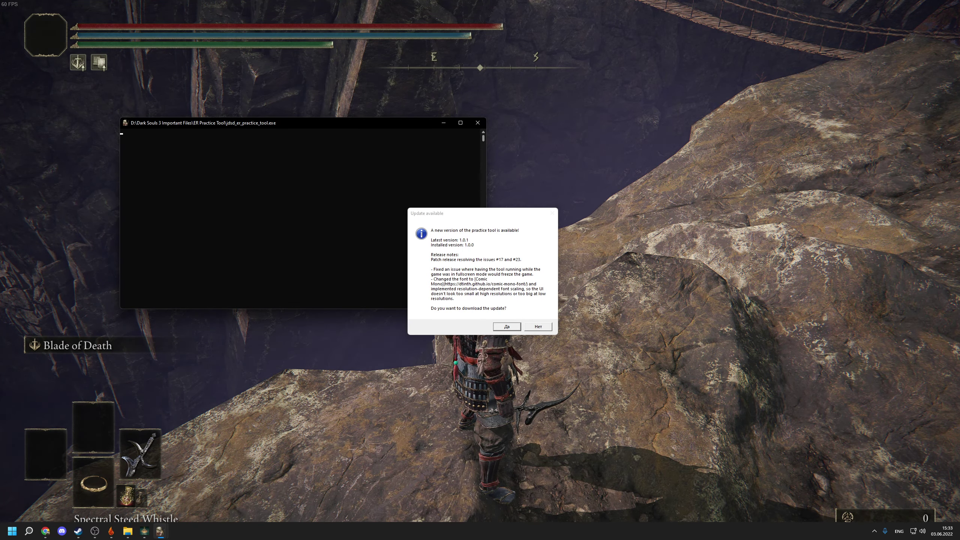
Step: Decline the Elden Ring practice tool's update to version 1.0.1 so it loads into the game
click(538, 326)
key(alt+Tab)
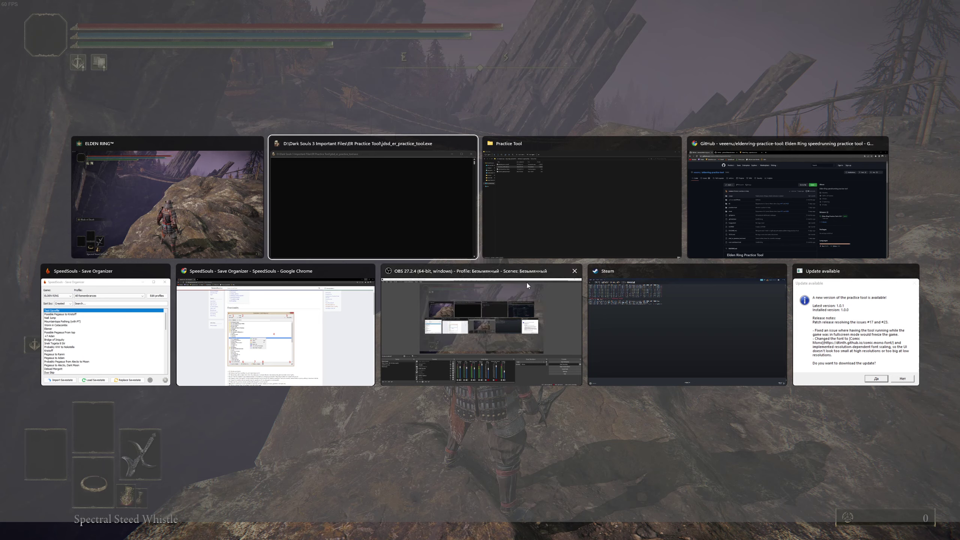
click(852, 325)
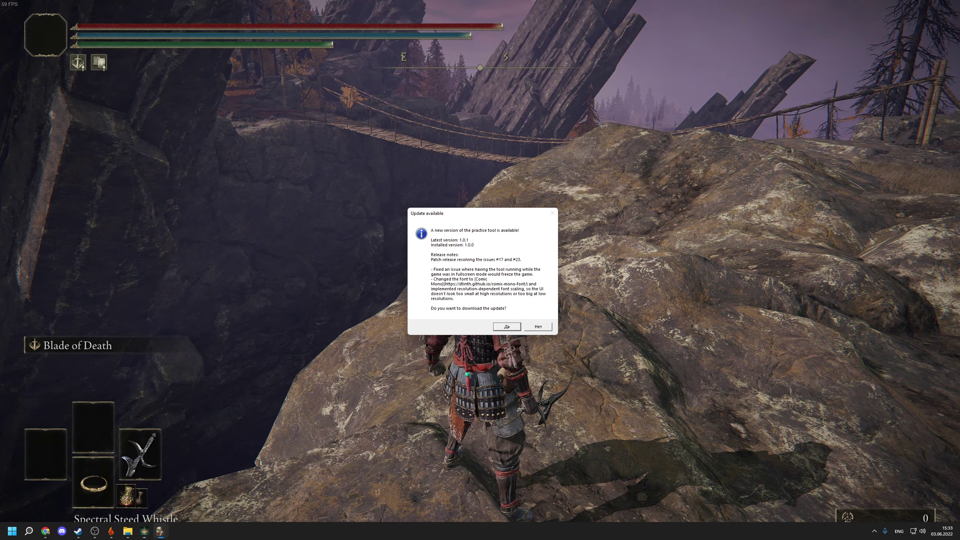
click(538, 326)
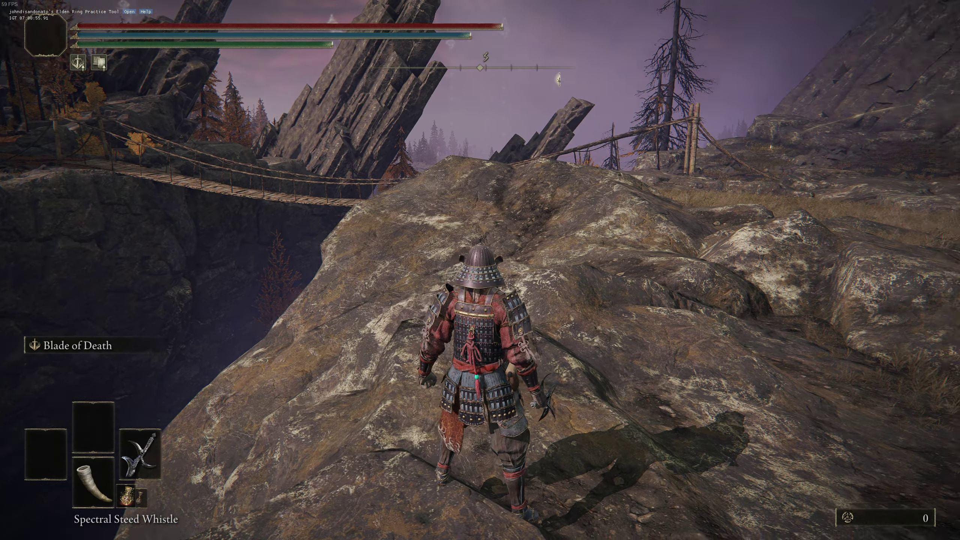
key(alt+Tab)
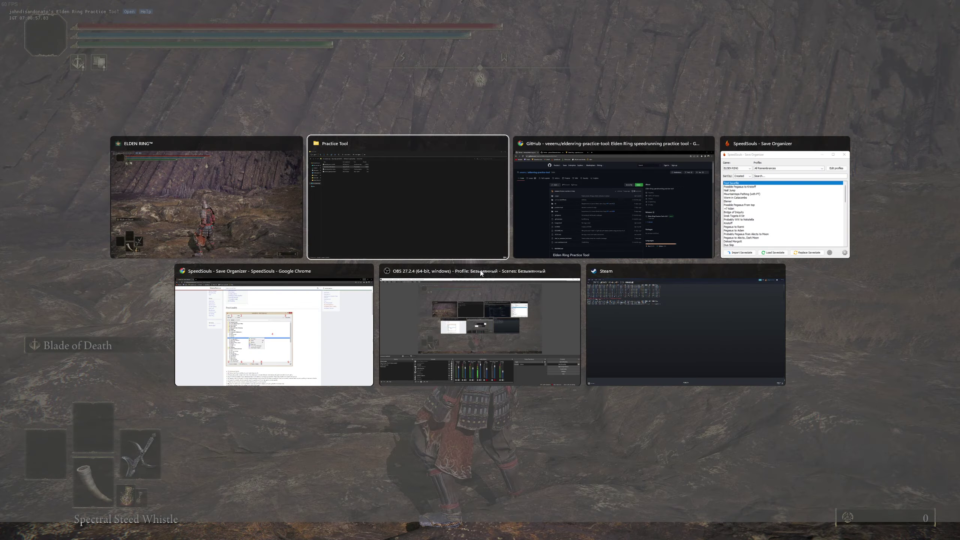
key(alt+Tab)
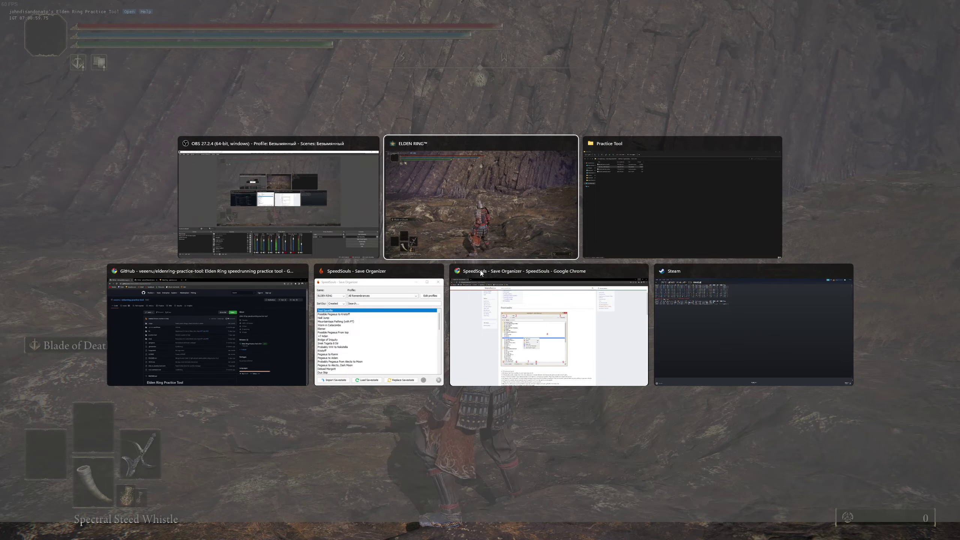
key(s)
key(w)
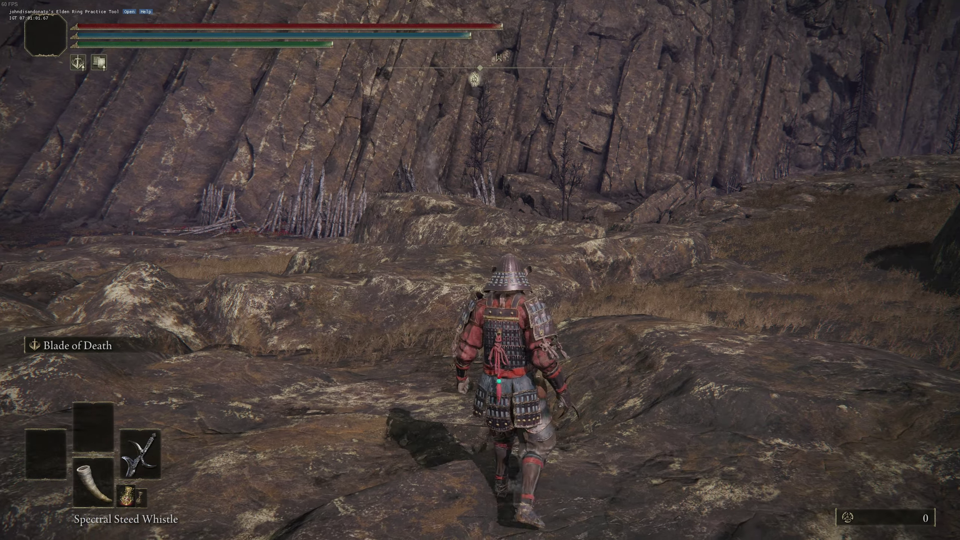
key(d)
key(w)
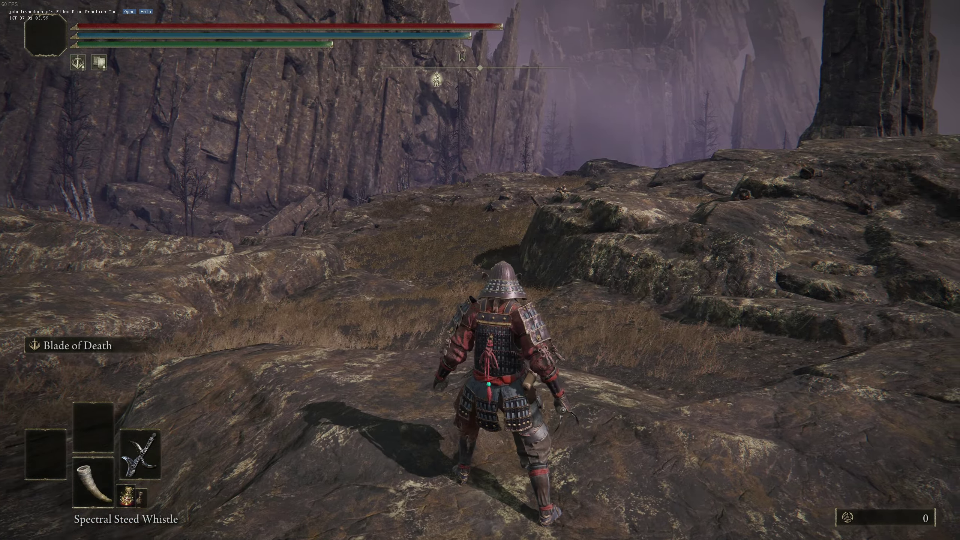
Step: Open the practice tool overlay in the game and enable All no damage, No death and No Gravity
key(0)
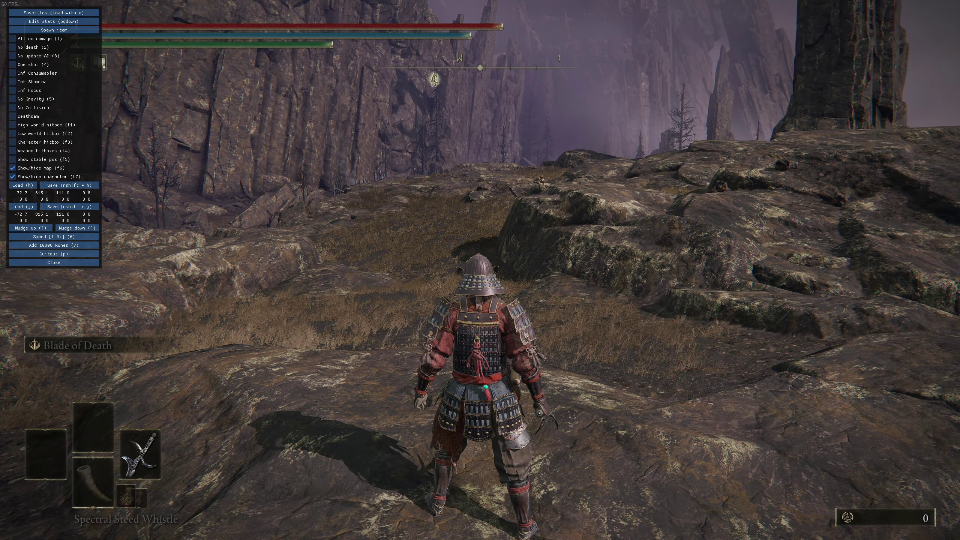
key(w)
key(s)
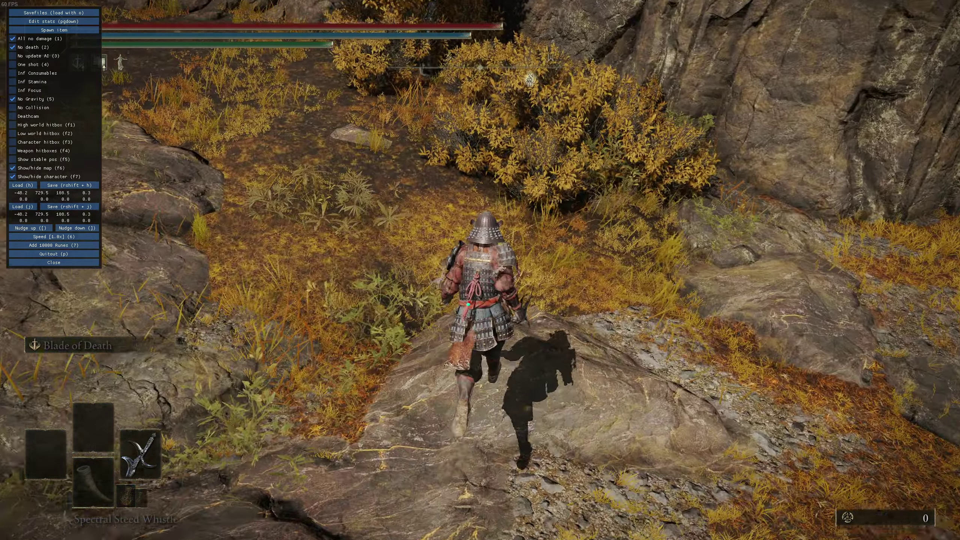
key(w)
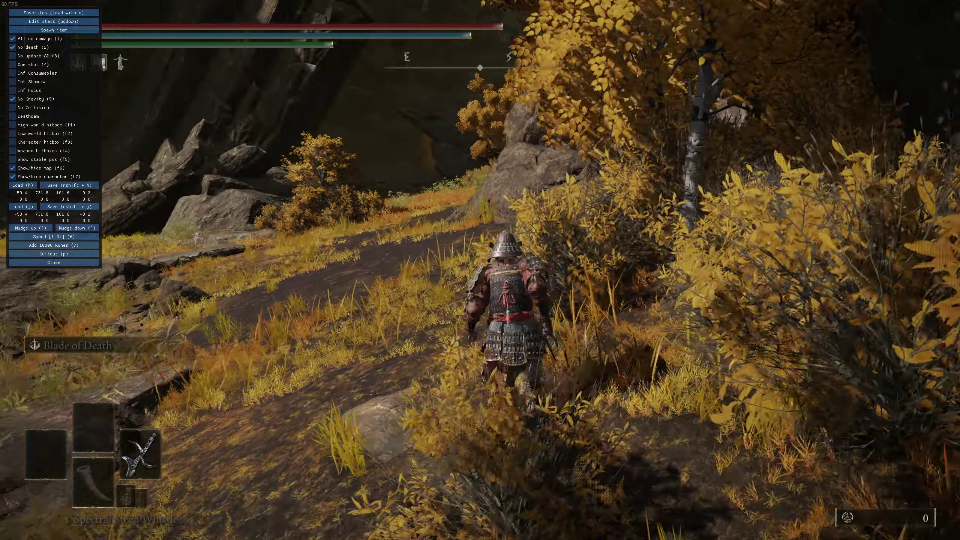
Step: Collapse the practice tool overlay, summon the spectral steed and ride forward through the yellow-grassed valley
key(0)
key(w)
key(r)
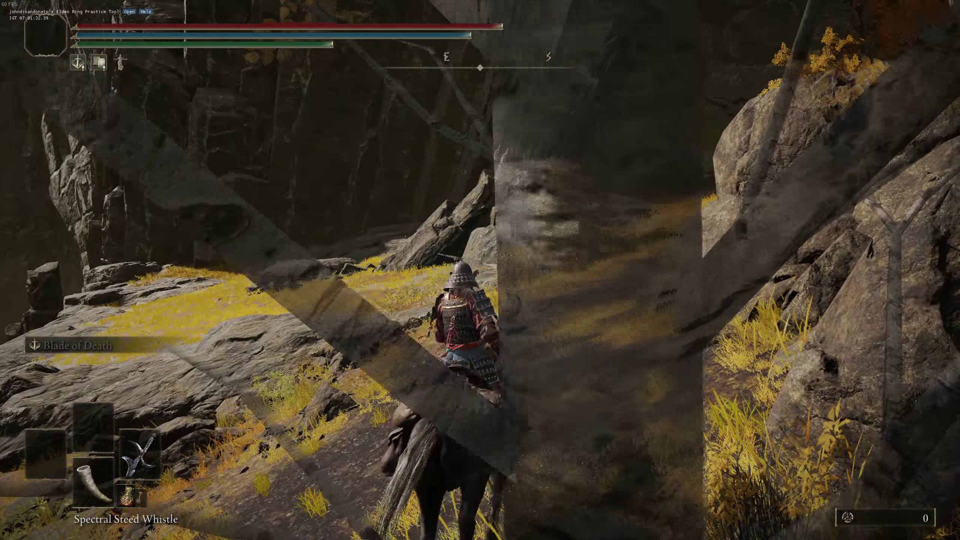
key(w)
key(w)
key(f)
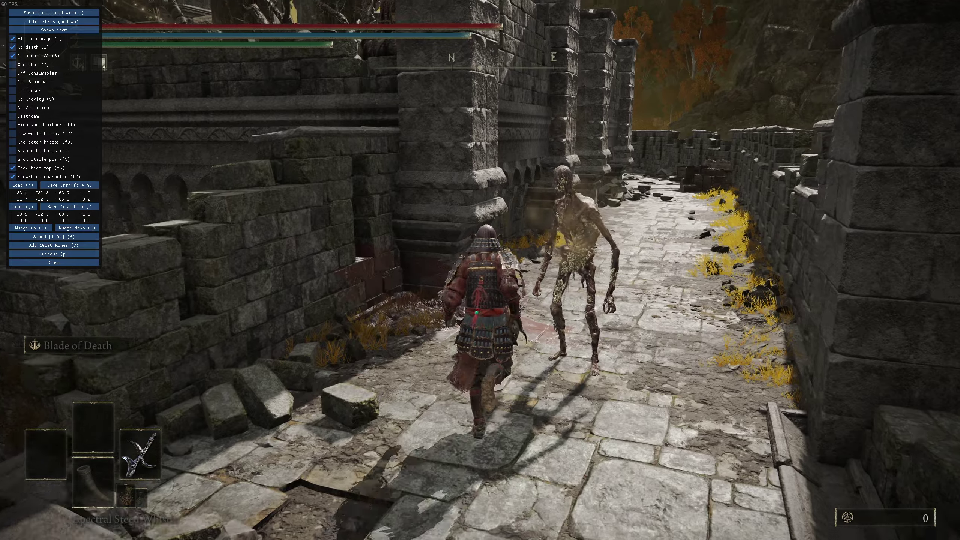
Step: Move the character away from the ruined stone walkway and load the first saved position to teleport back
key(h)
key(s)
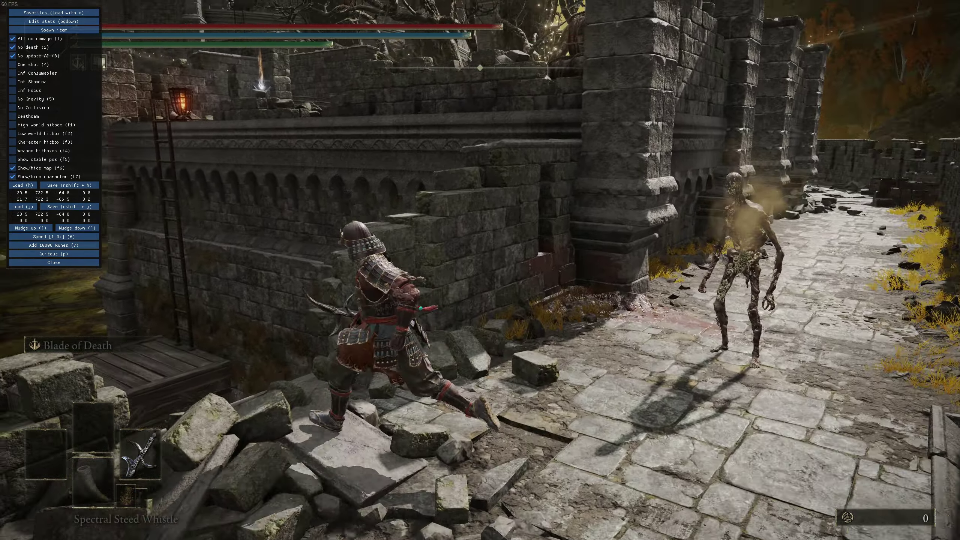
key(w)
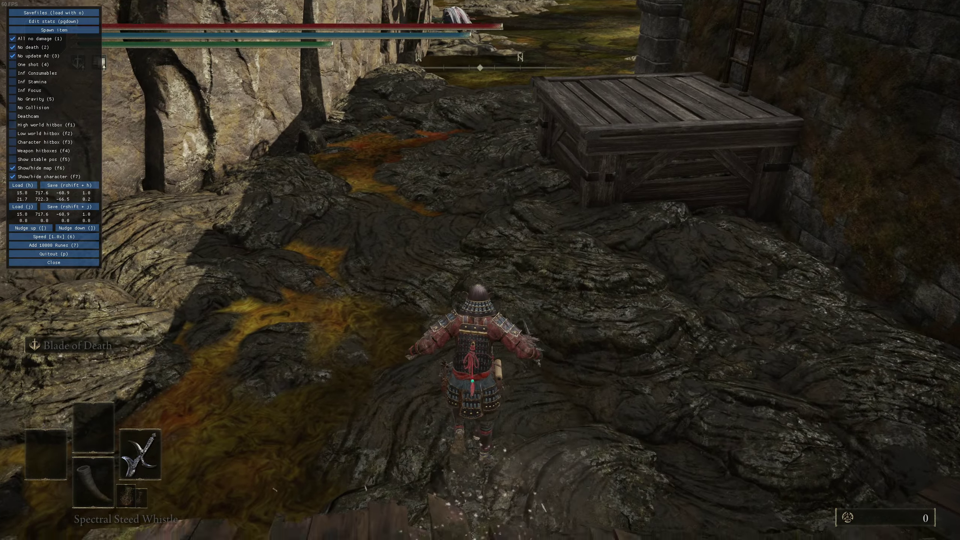
key(h)
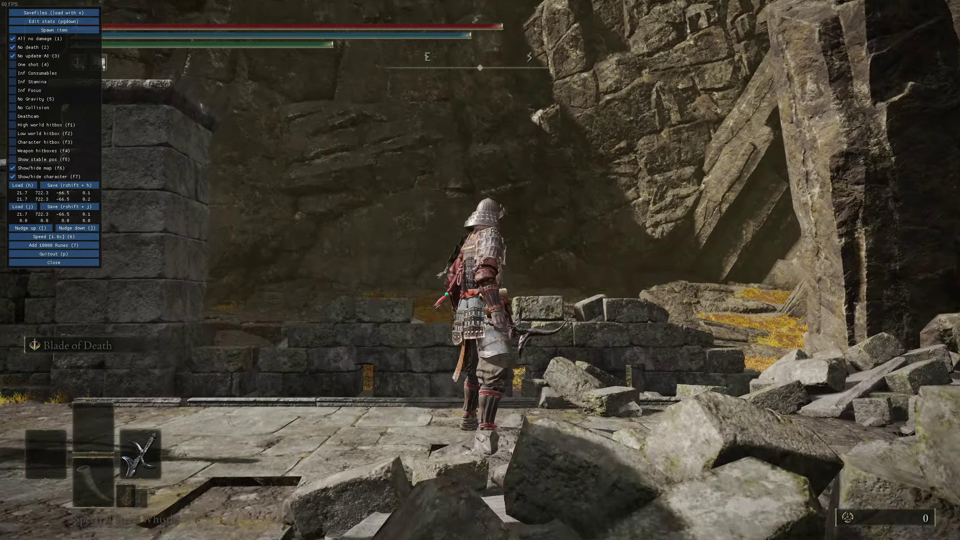
key(a)
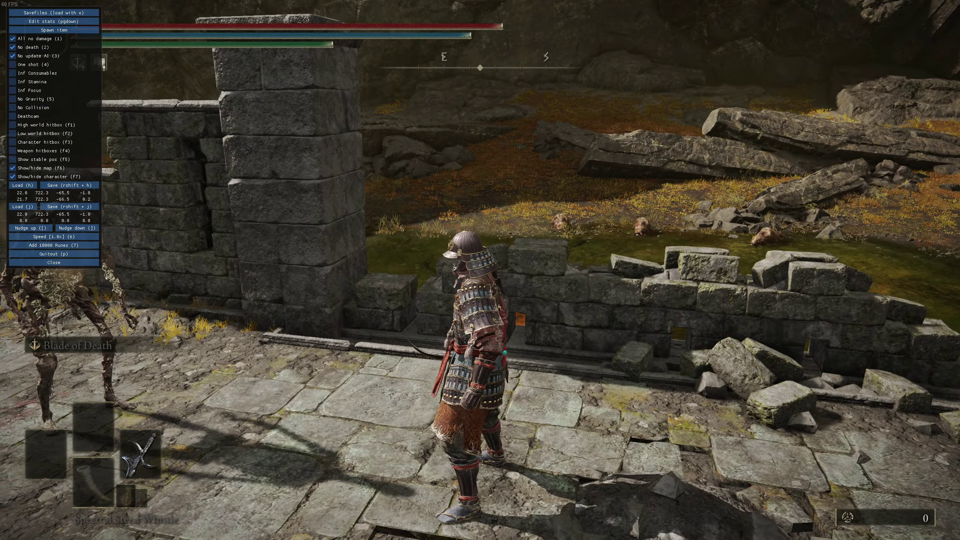
Step: Set the game speed to 3.0x and run the character along the ruined stone rampart
key(w)
key(6)
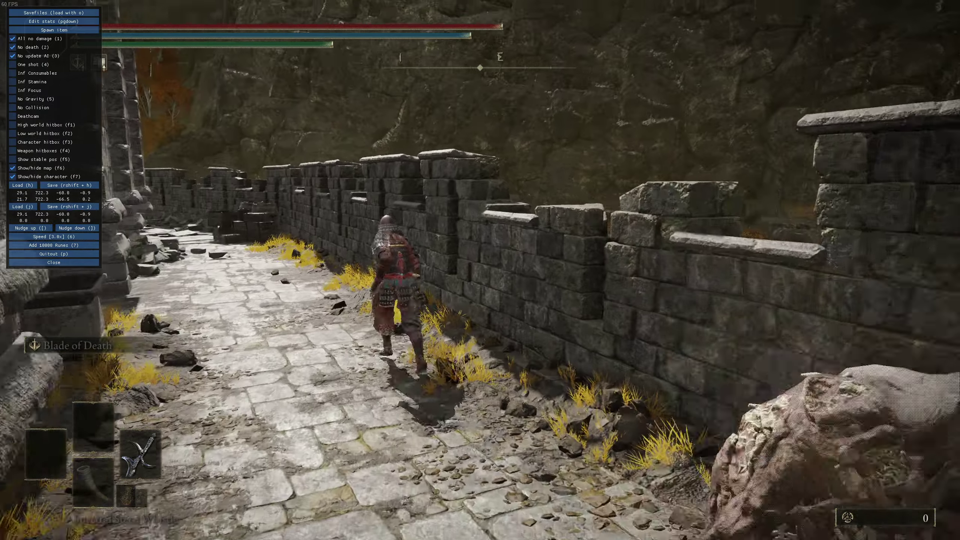
key(w)
Step: Add runes in increments of 10000 up to 170000, move a little further along the rampart and collapse the practice tool overlay
key(7)
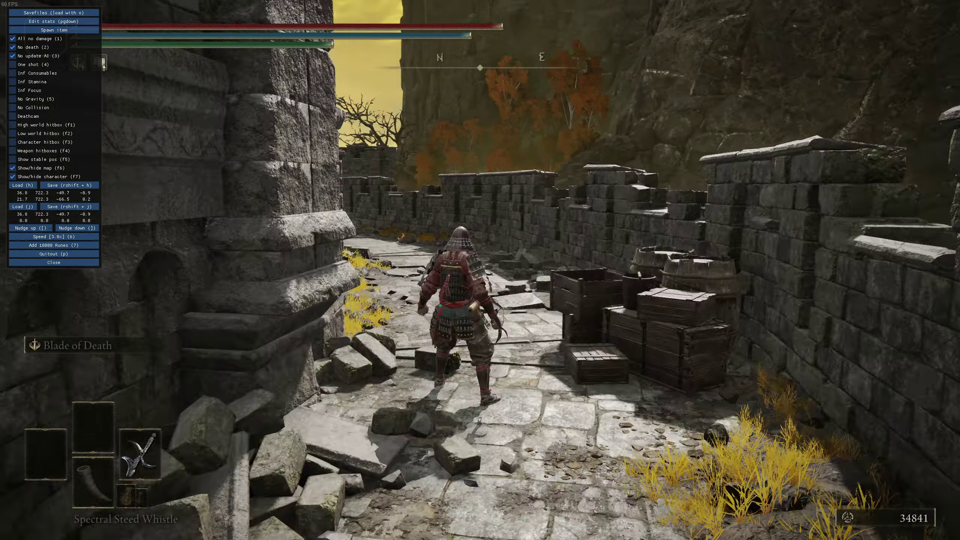
key(w)
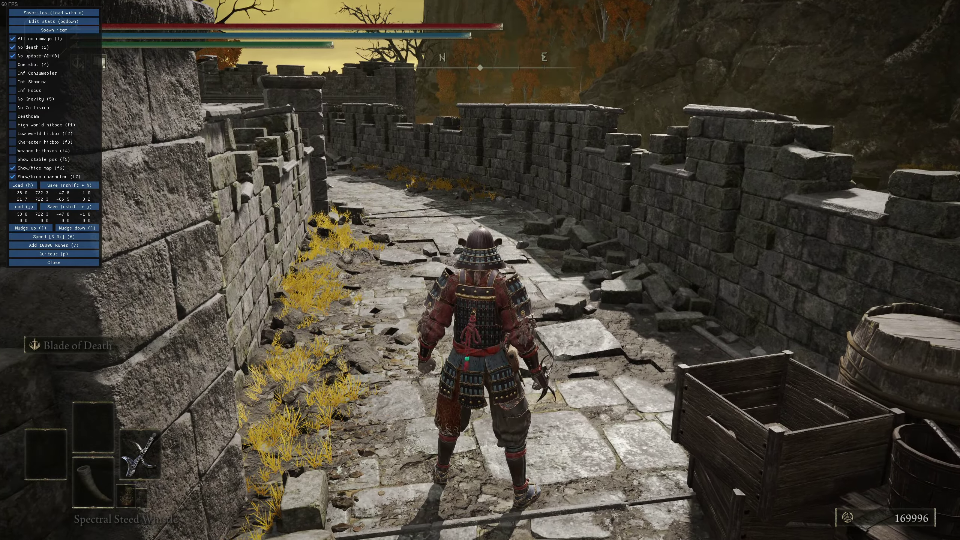
key(w)
key(0)
key(w)
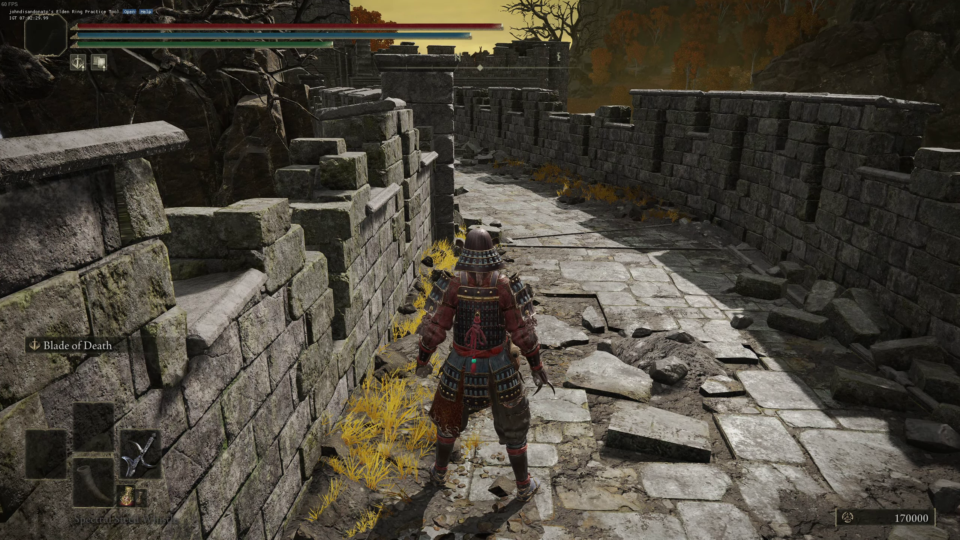
Step: Reopen the practice tool overlay, examine the stat editor and the item spawner's categories, and collapse the overlay again
key(0)
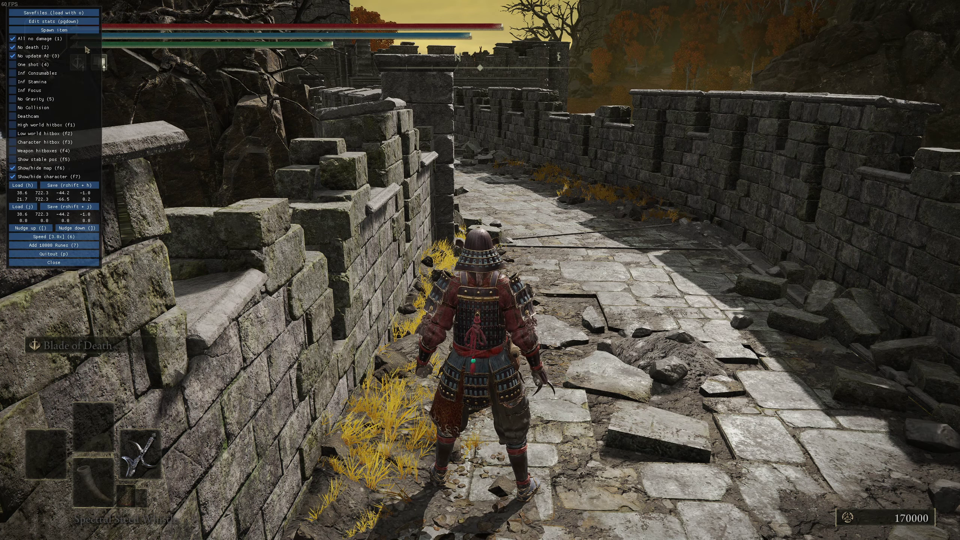
click(69, 23)
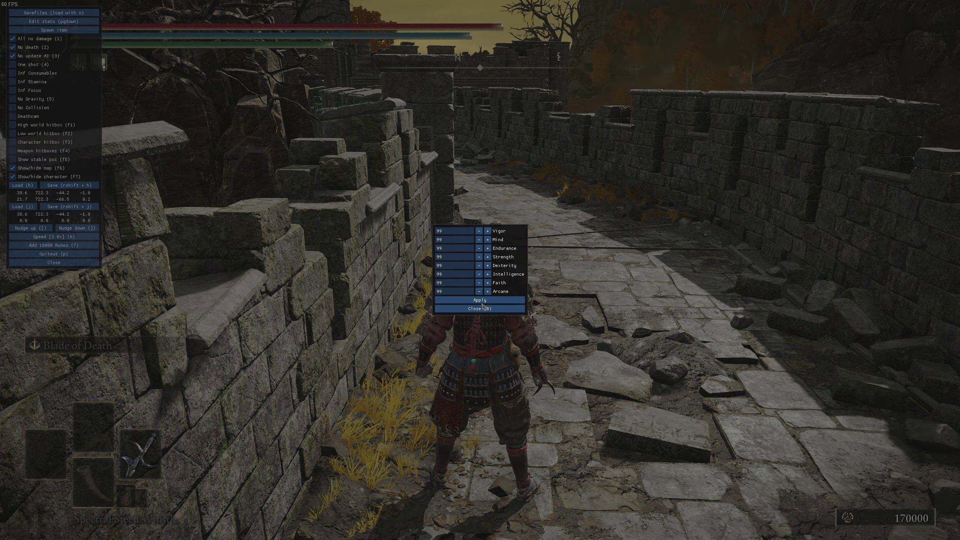
click(480, 300)
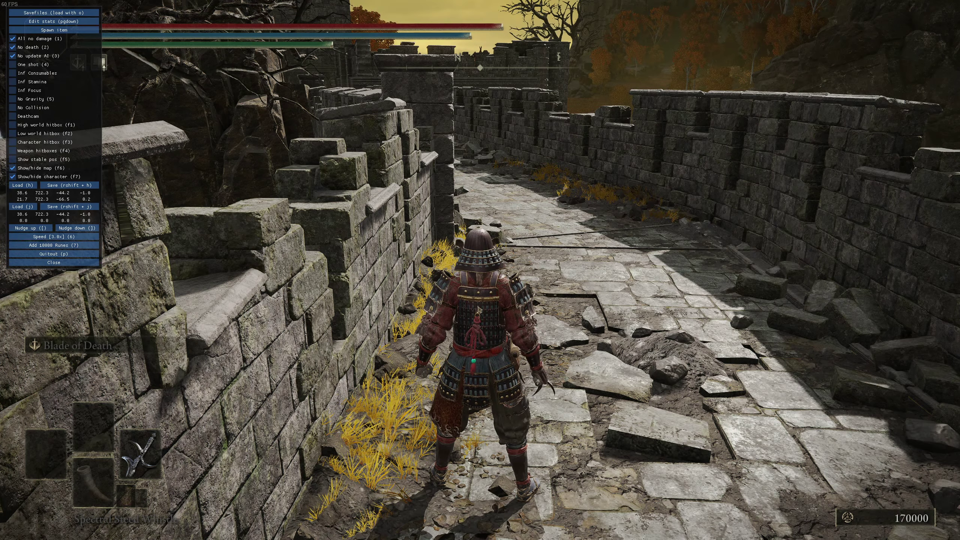
click(58, 30)
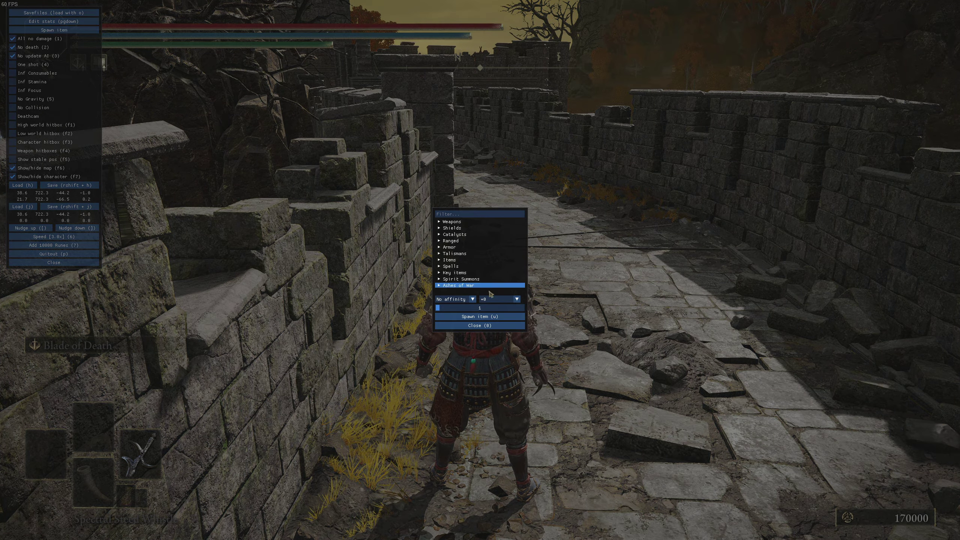
click(486, 326)
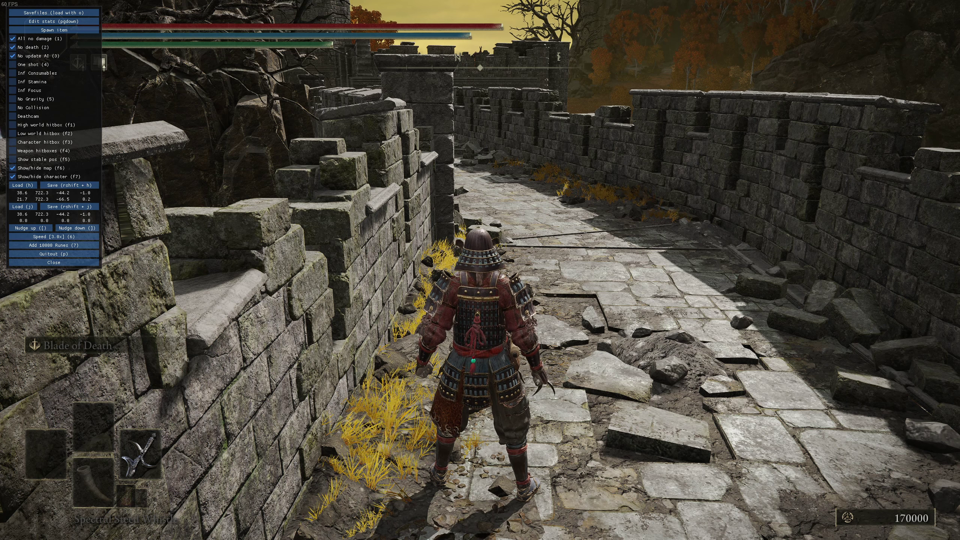
key(0)
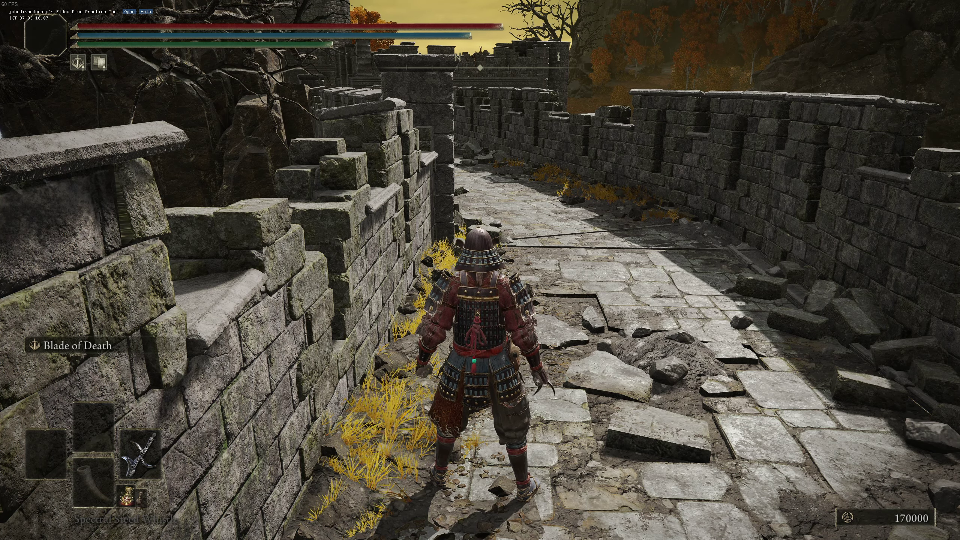
key(w)
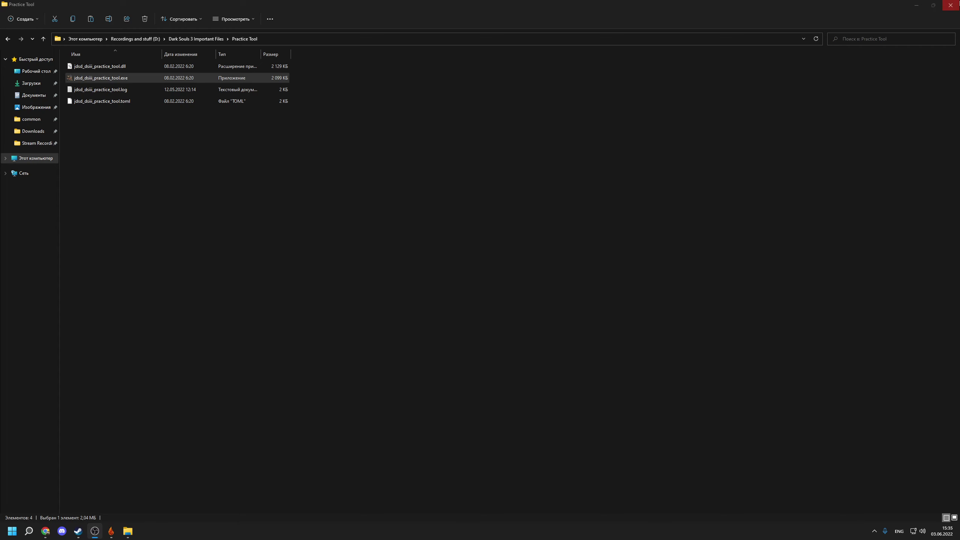
Step: Close the Practice Tool folder window and the SpeedSouls Save Organizer
key(alt+F4)
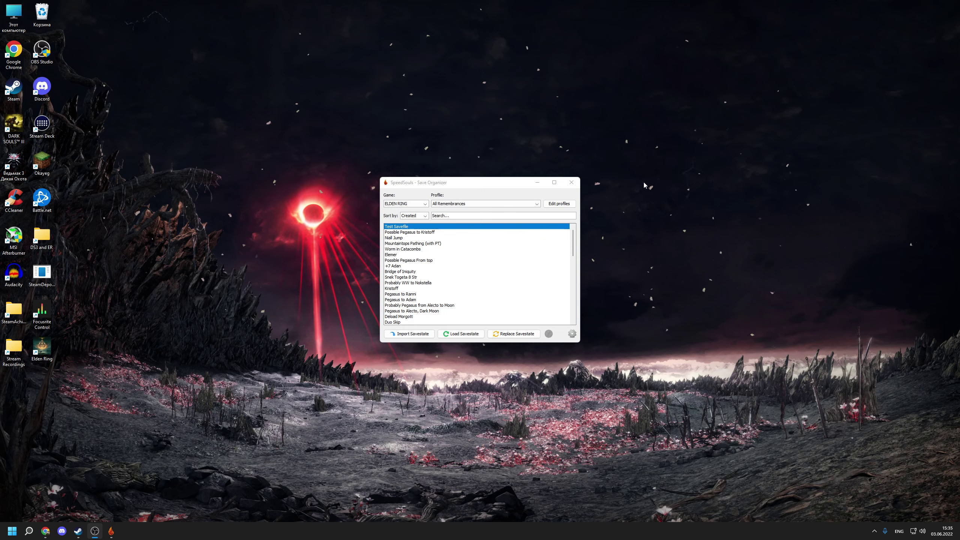
click(571, 183)
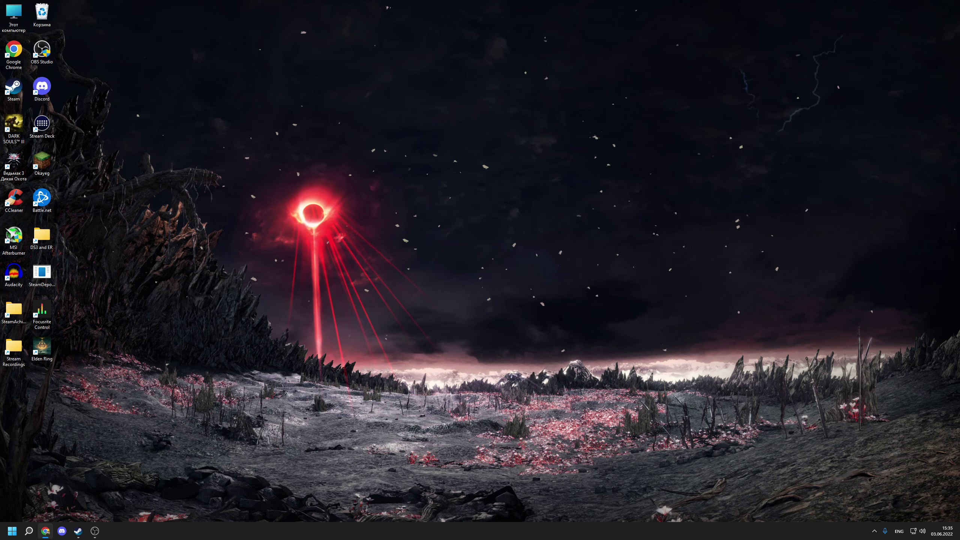
Step: On speedrun.com in the browser, examine Elden Ring's game rules and the All Achievements category rules, and close the browser
drag(663, 306, 320, 60)
double_click(321, 61)
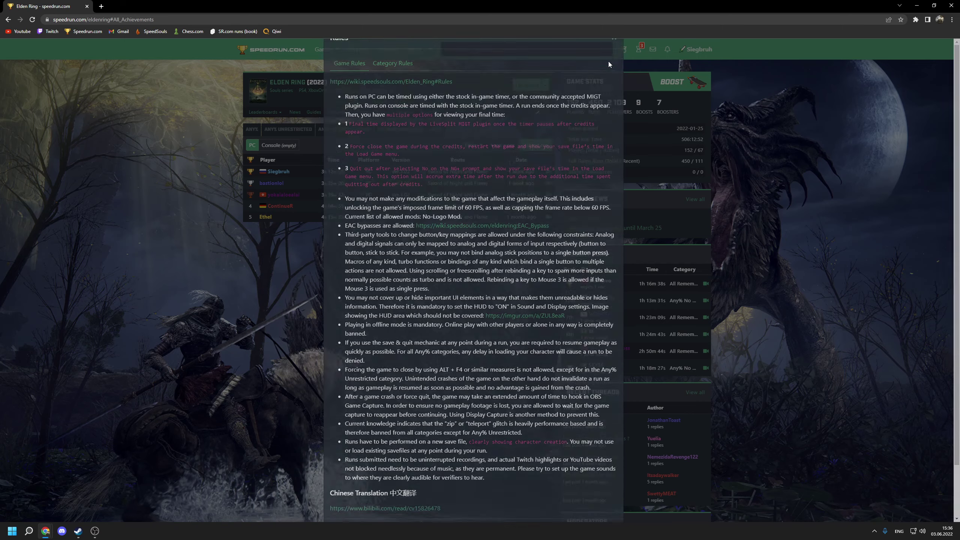
click(609, 62)
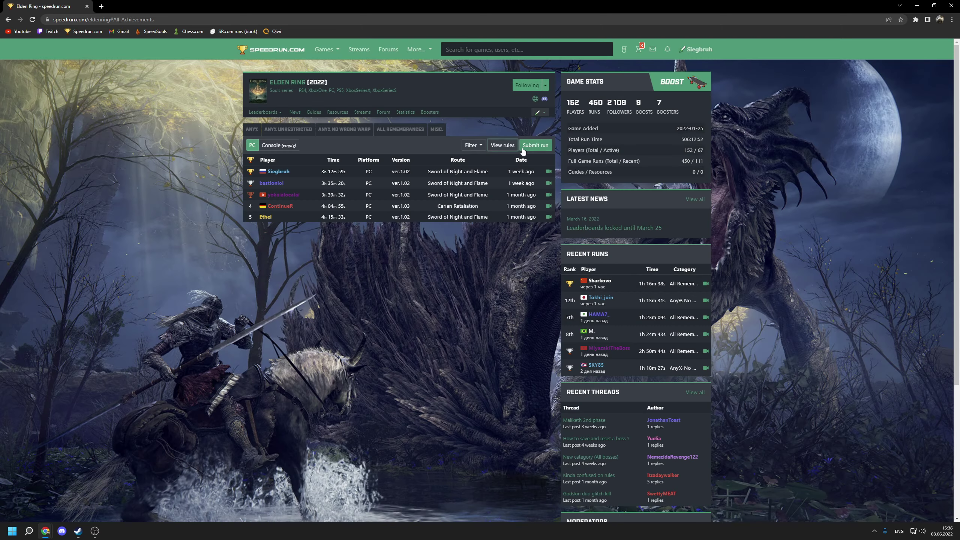
click(502, 148)
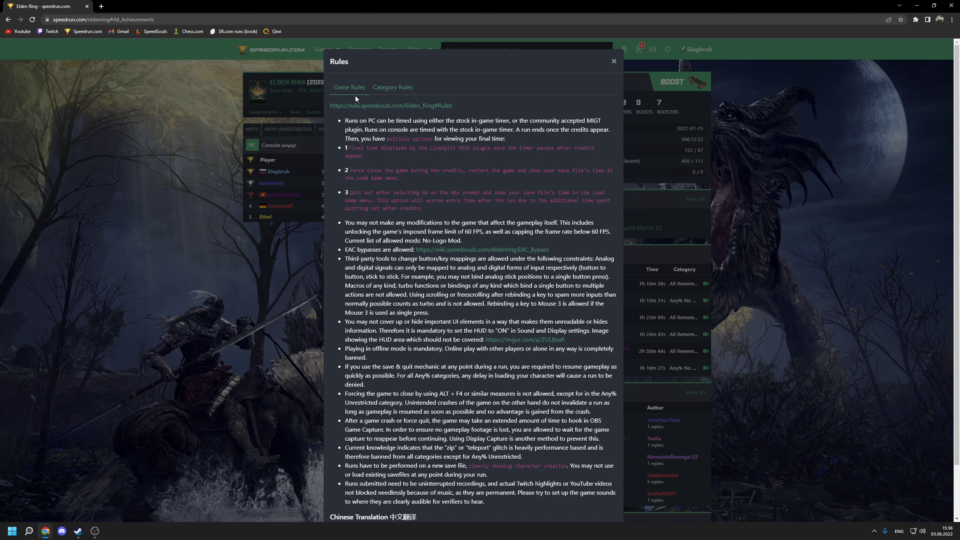
click(390, 91)
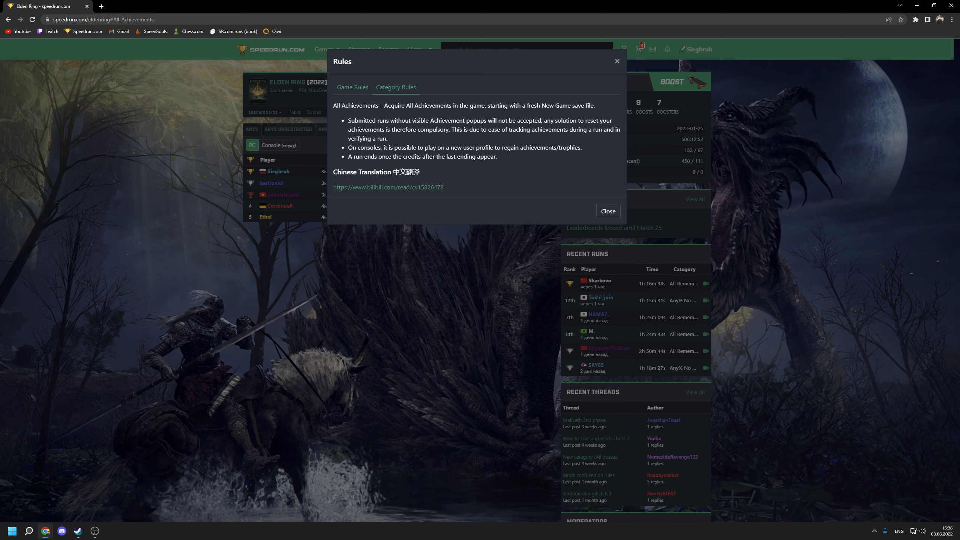
click(352, 87)
scroll(426, 324, down, 3)
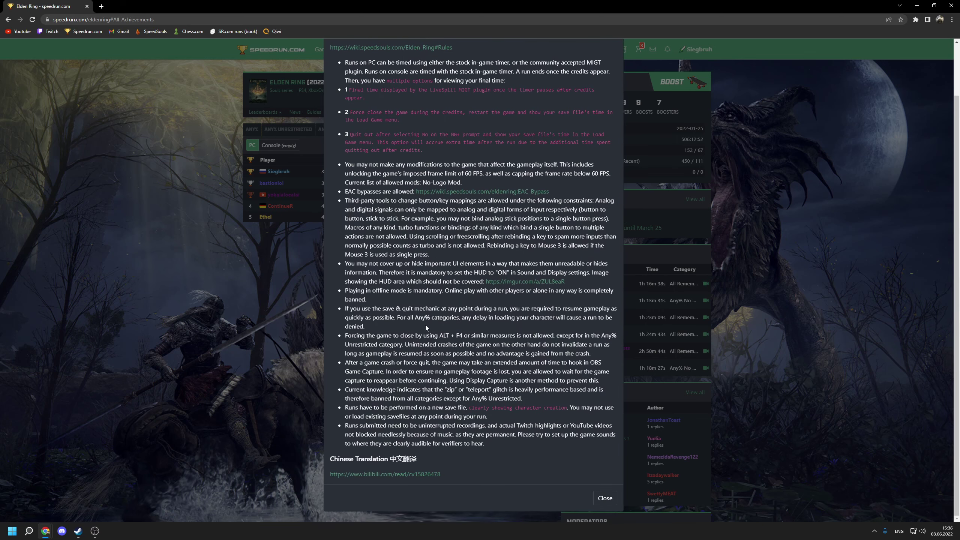
scroll(468, 193, up, 1)
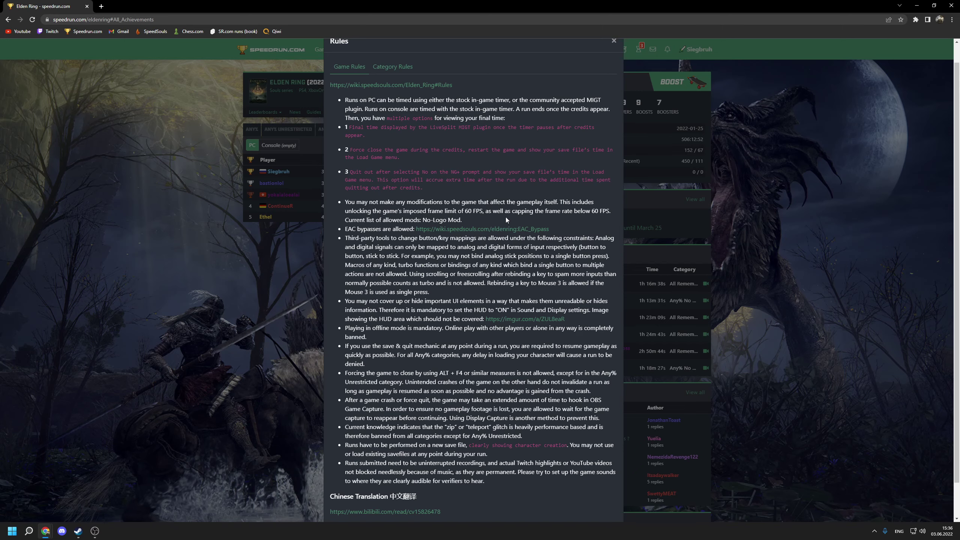
click(613, 40)
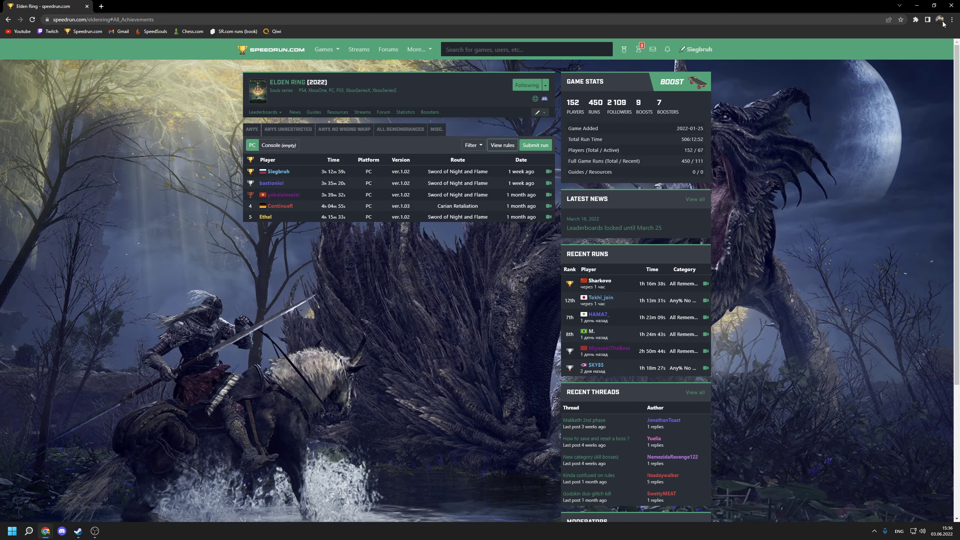
click(952, 5)
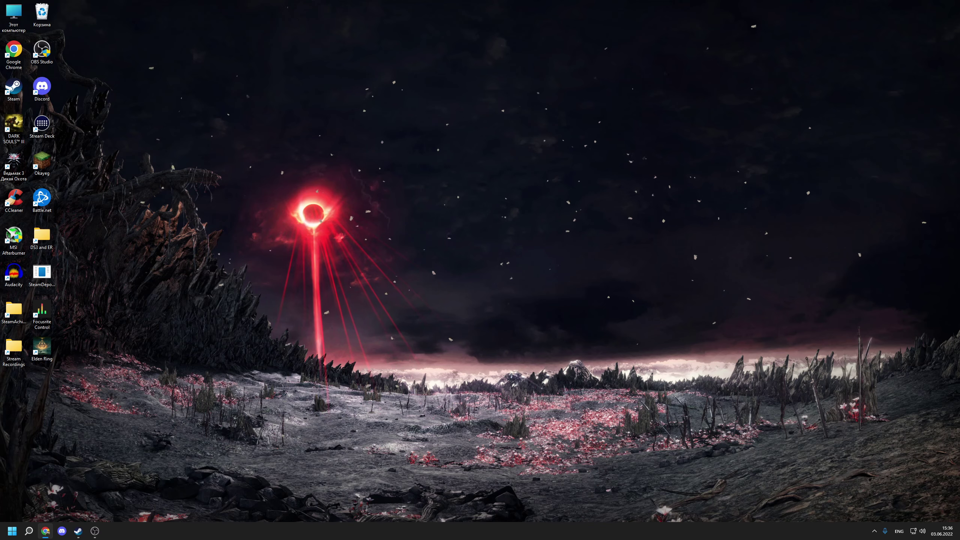
Step: Switch to Elden Ring's page in the Steam library and bring up the SteamAchievementManager folder in File Explorer
click(78, 530)
click(80, 20)
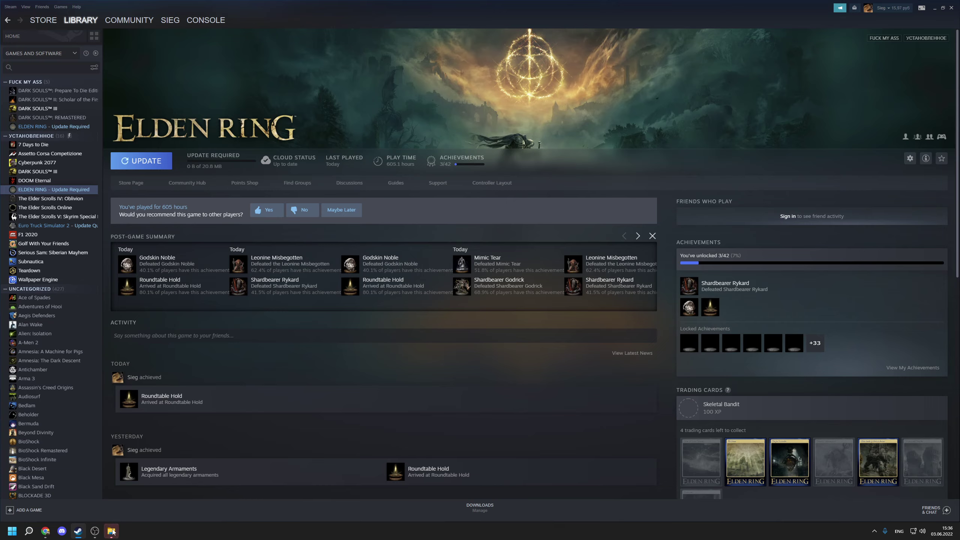
click(111, 531)
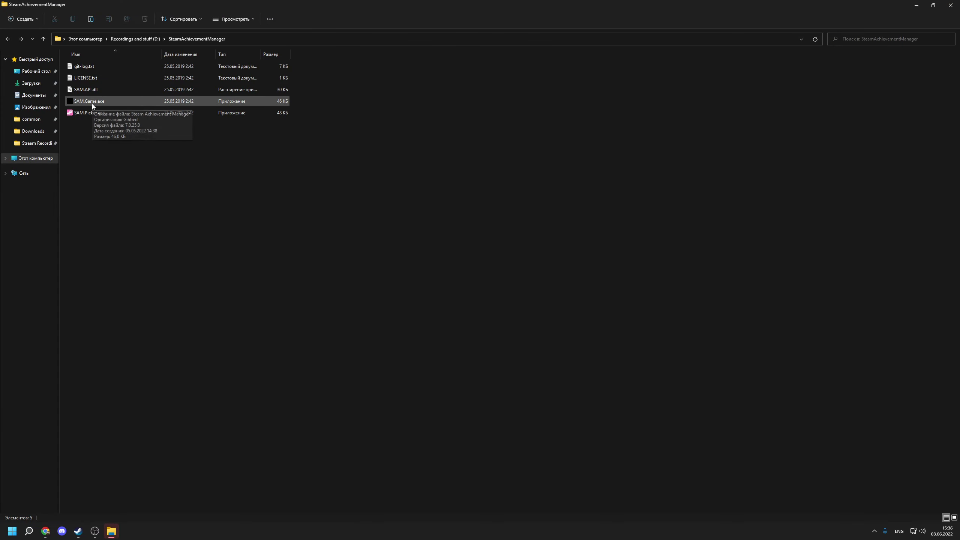